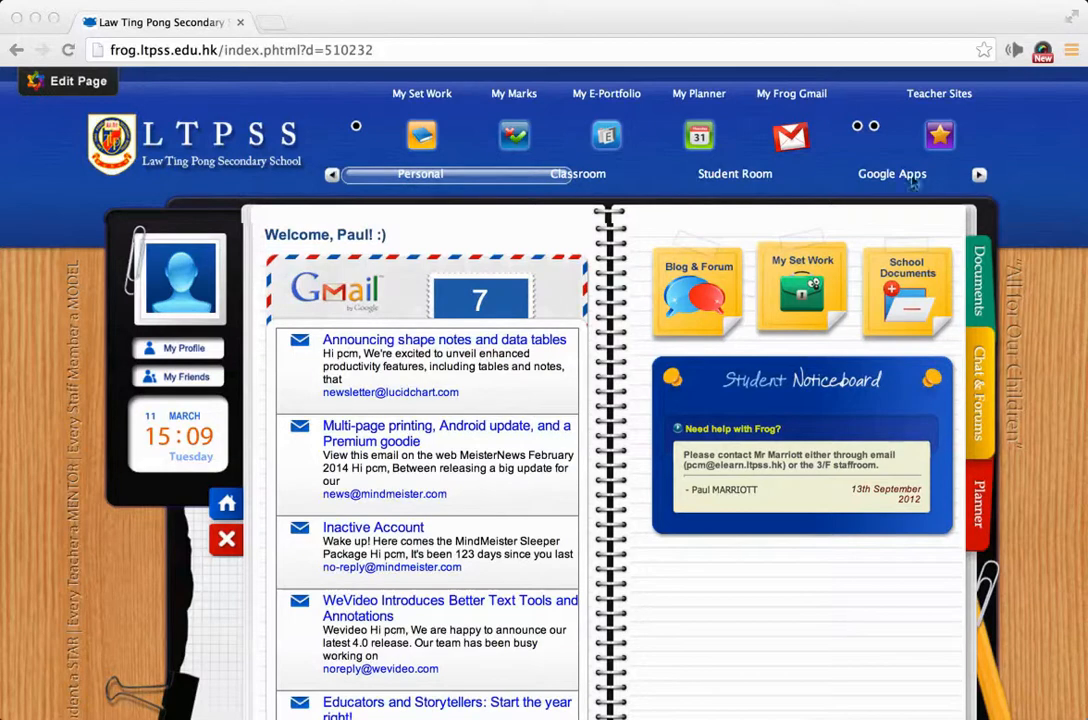
- Open Google Drive from the school portal's Google Apps and create a new form
left_click(893, 176)
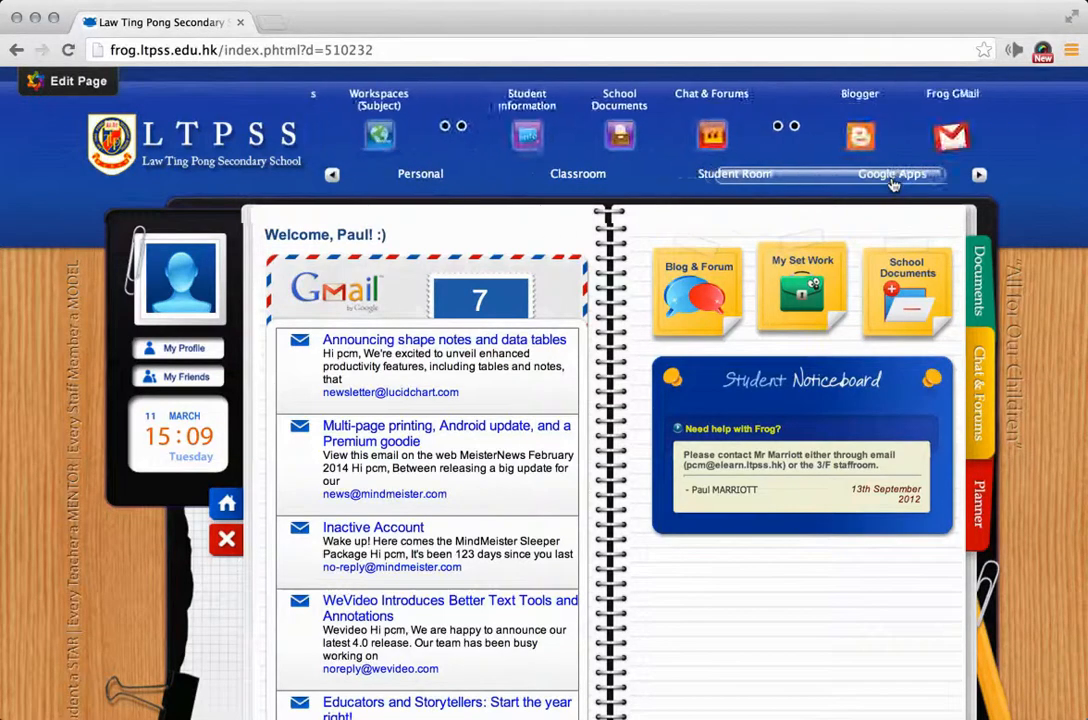
left_click(799, 147)
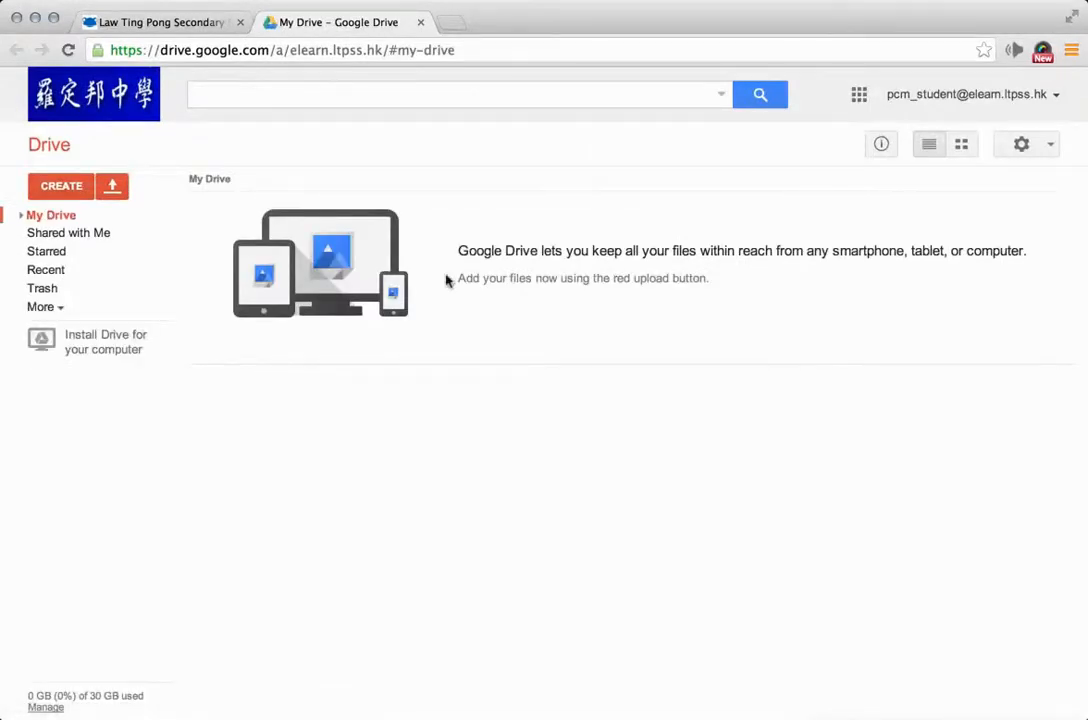
left_click(73, 186)
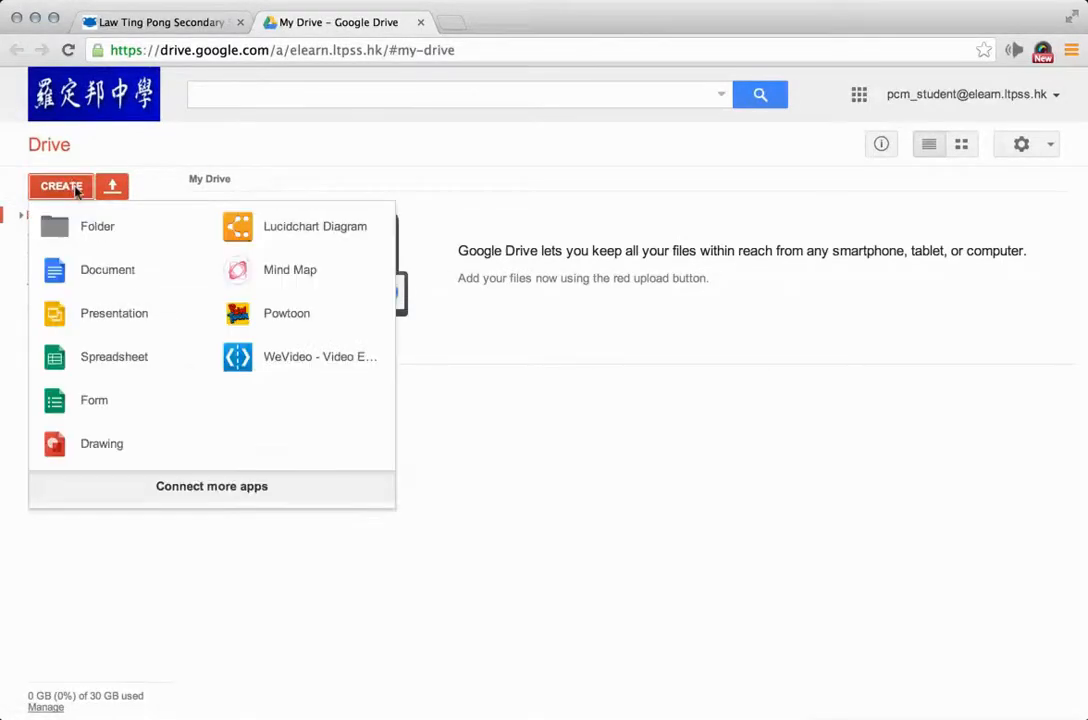
left_click(93, 403)
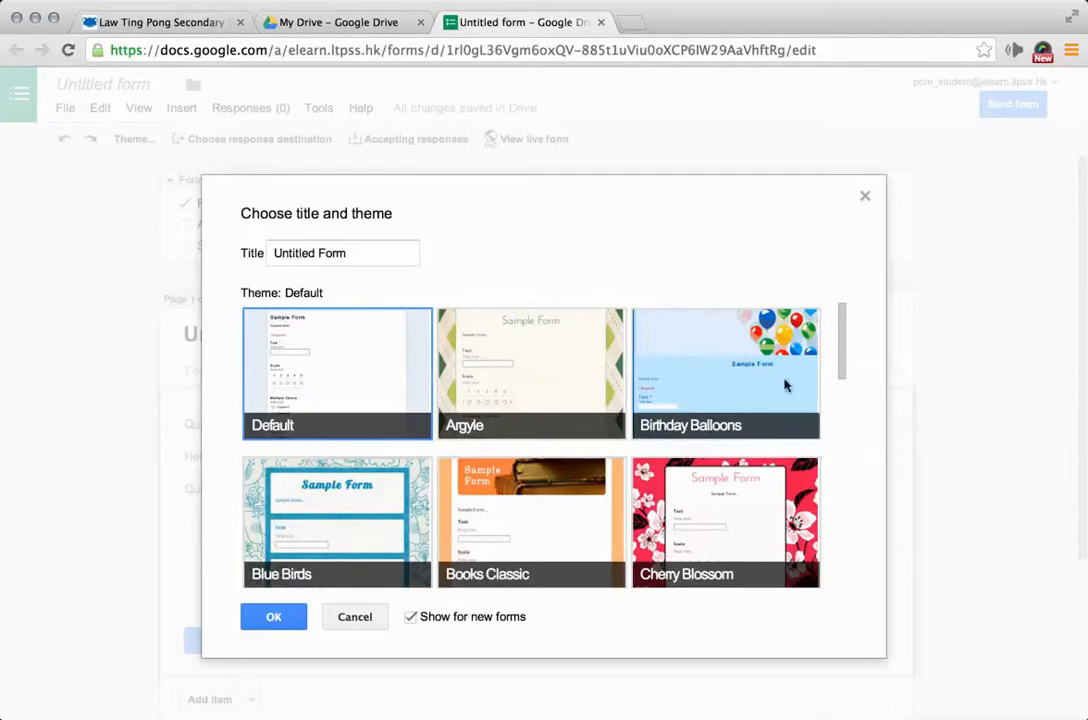
- Give the new form the Argyle theme and the title "Smartphones"
mouse_move(842, 354)
left_mouse_down()
mouse_move(850, 530)
mouse_move(855, 338)
left_mouse_up()
left_click(545, 383)
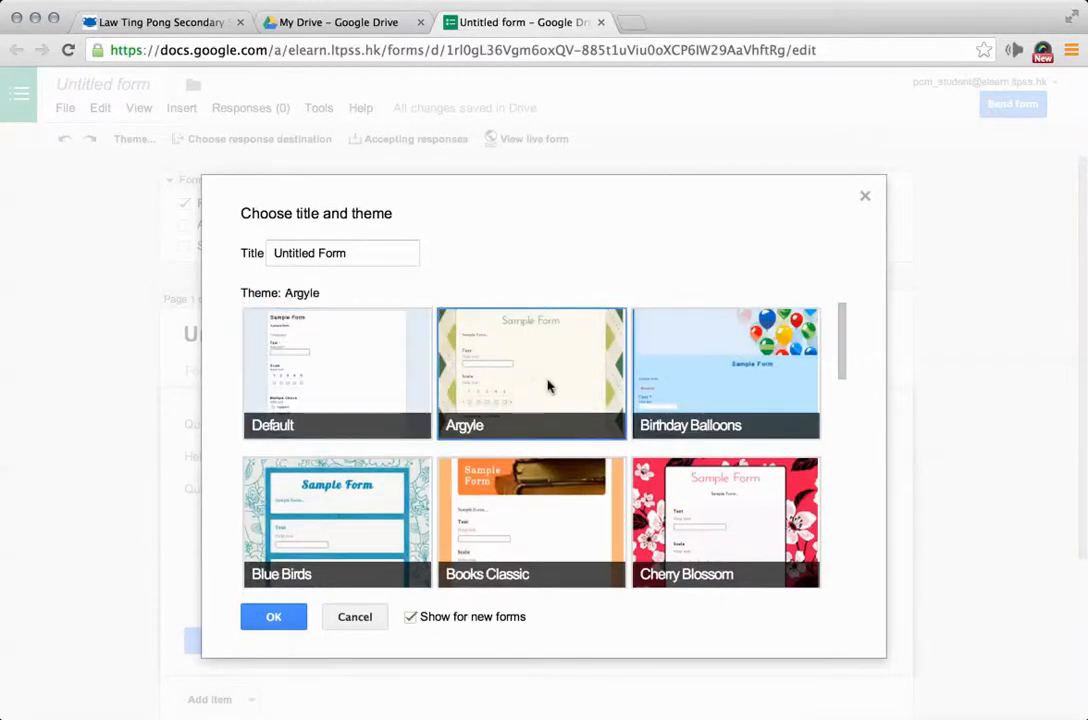
left_click(341, 253)
left_click_drag(341, 253, 262, 253)
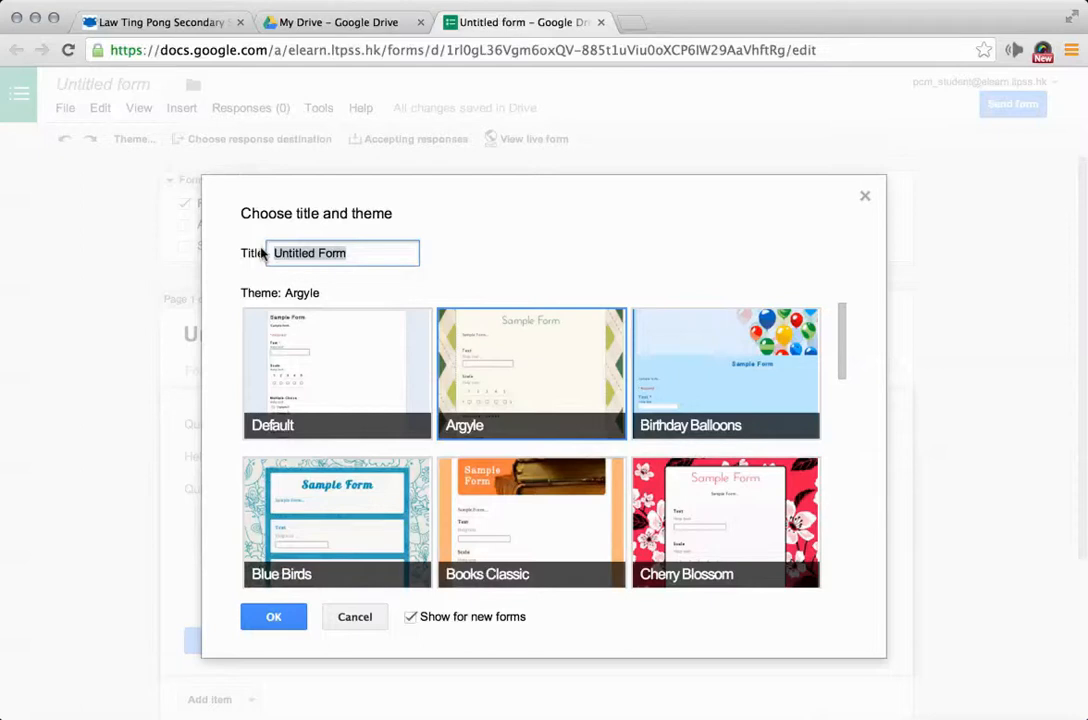
type("Smartphones")
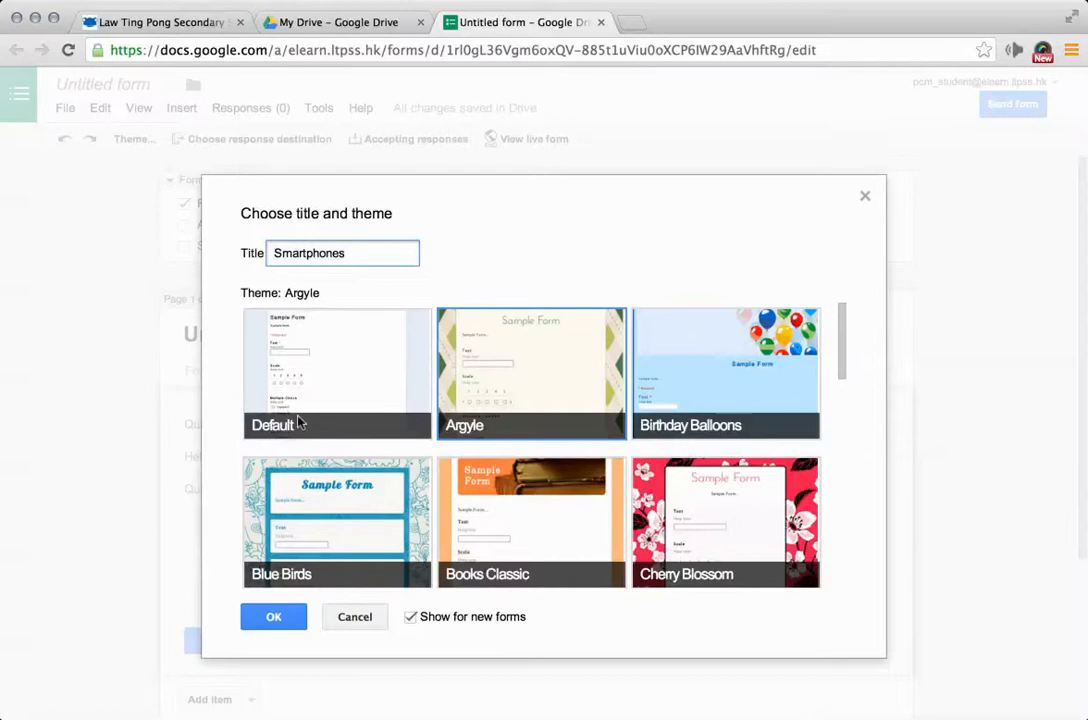
left_click(276, 617)
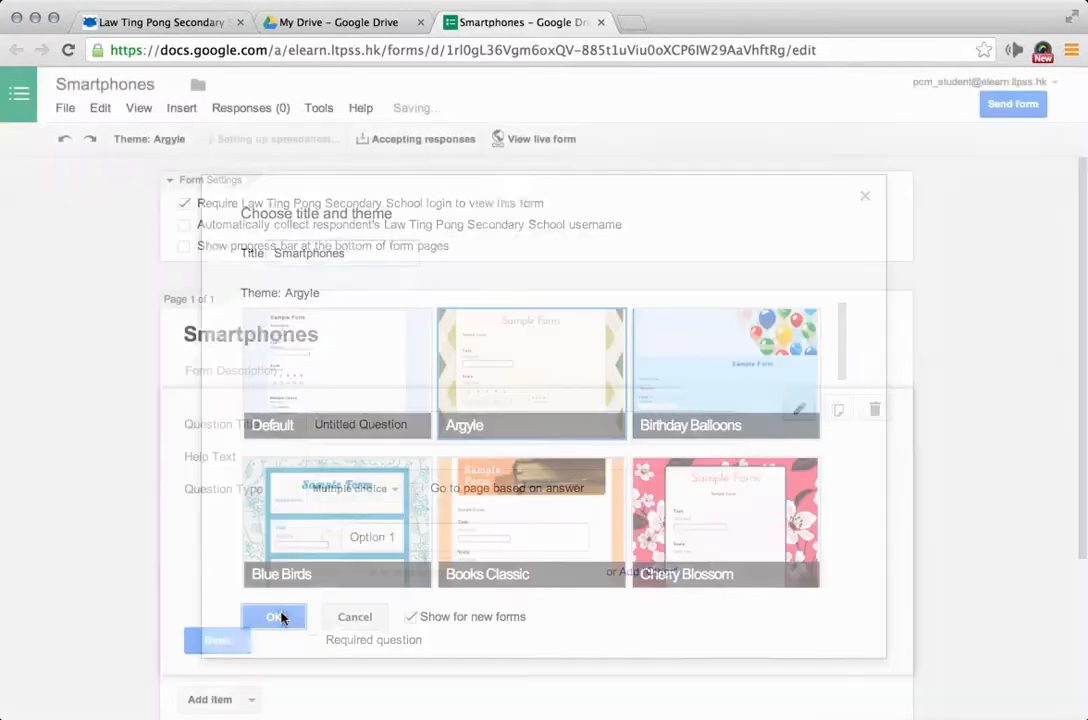
- Set the first question's title to "Do you have a smartphone?"
left_click(320, 337)
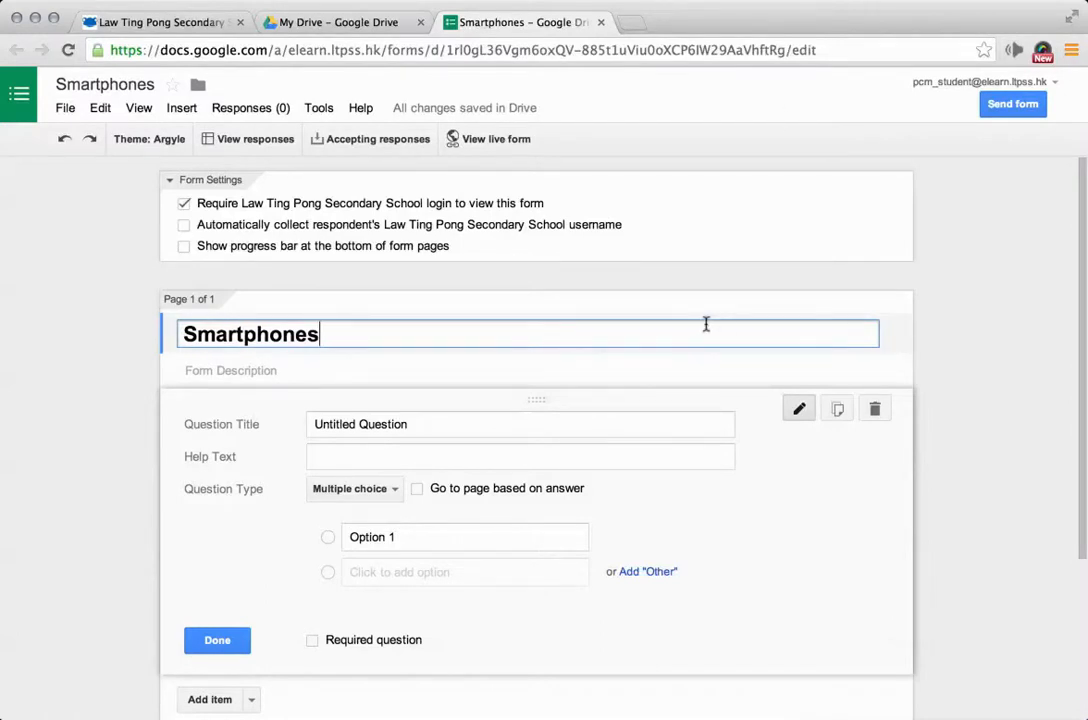
left_click(477, 425)
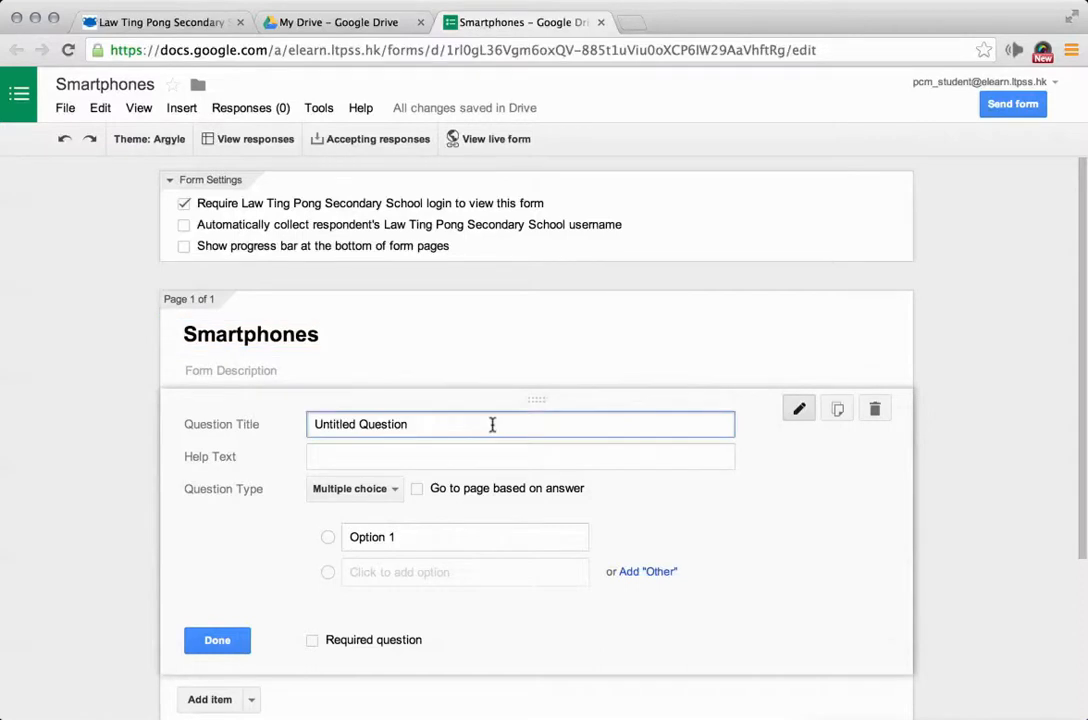
left_click_drag(477, 425, 296, 427)
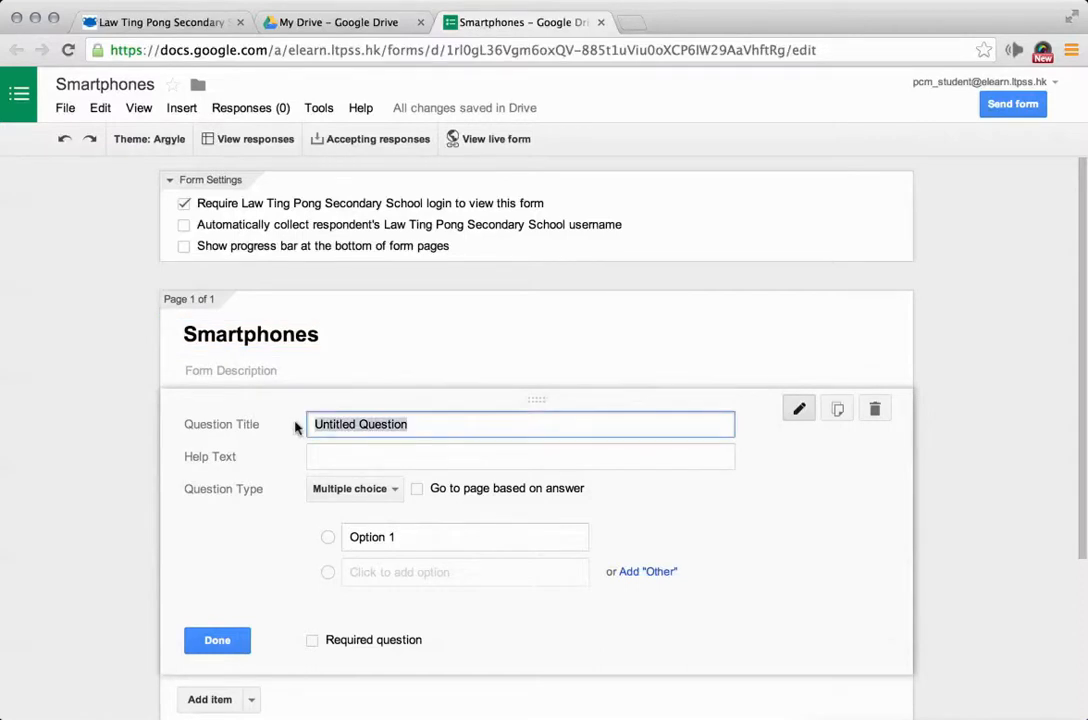
type("Do you have a smartphone?")
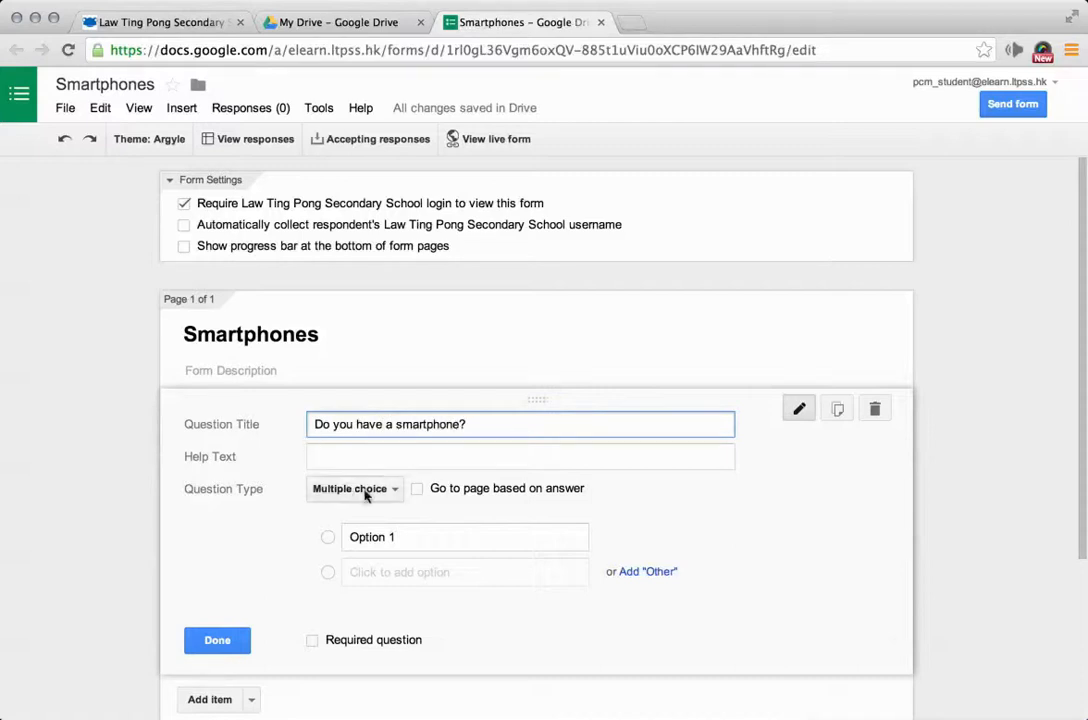
- Enter "Yes" and "No" as the first question's answer options and finish editing the question
left_click(410, 537)
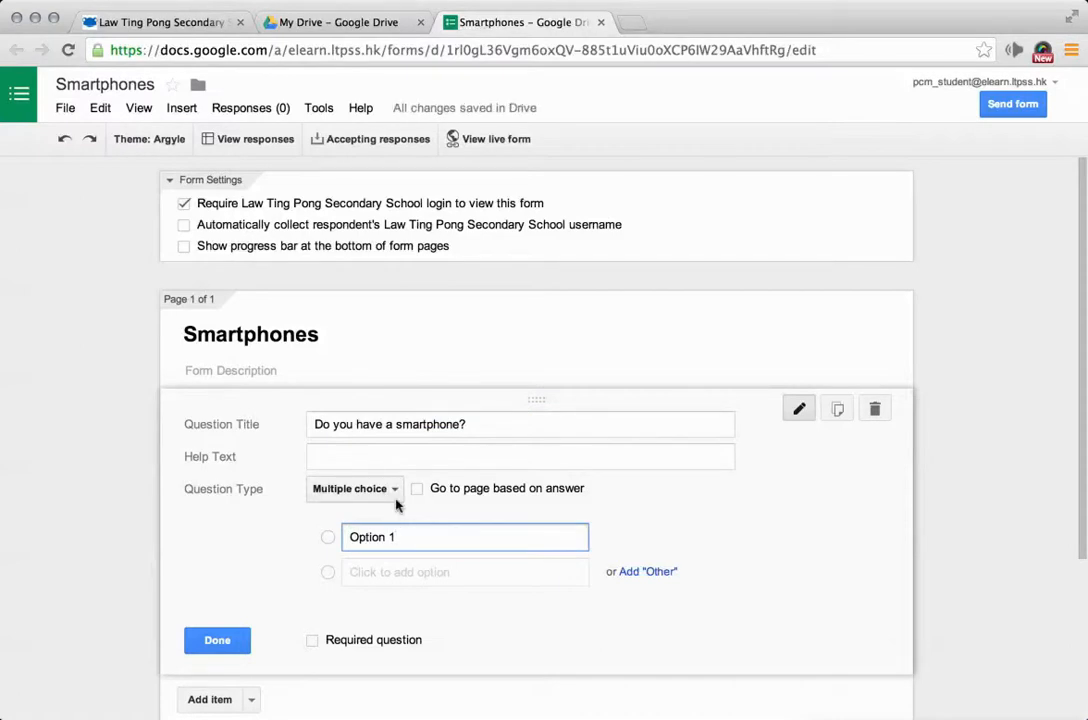
left_click_drag(397, 532, 305, 531)
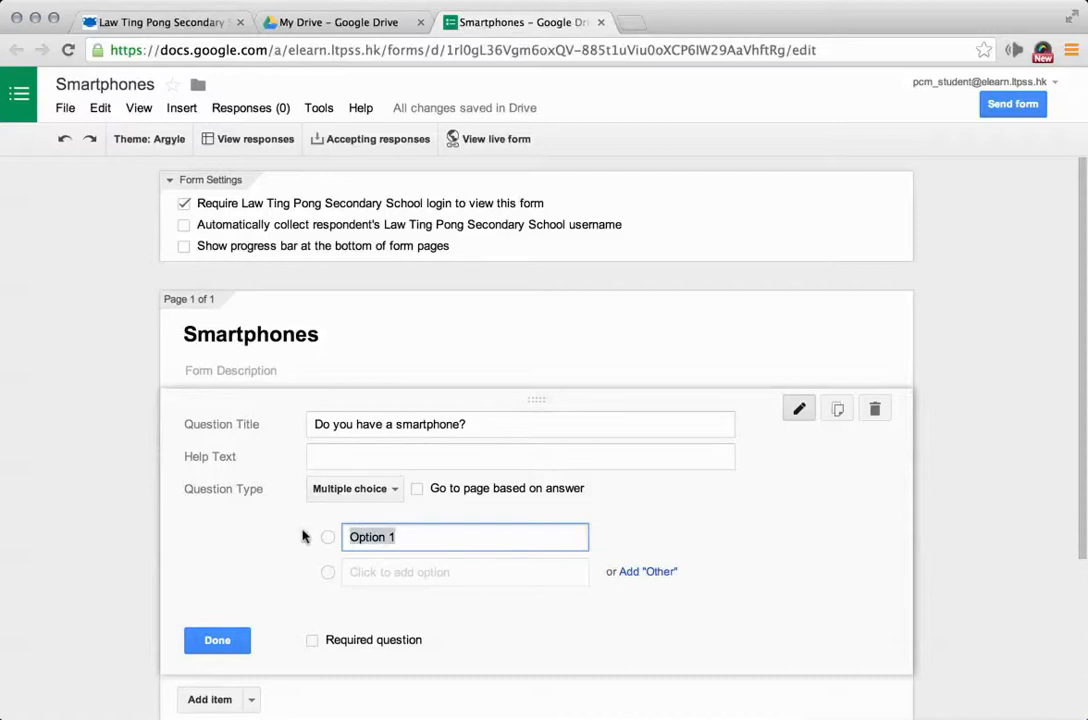
type("Yes")
left_click(415, 575)
left_click_drag(432, 568, 297, 578)
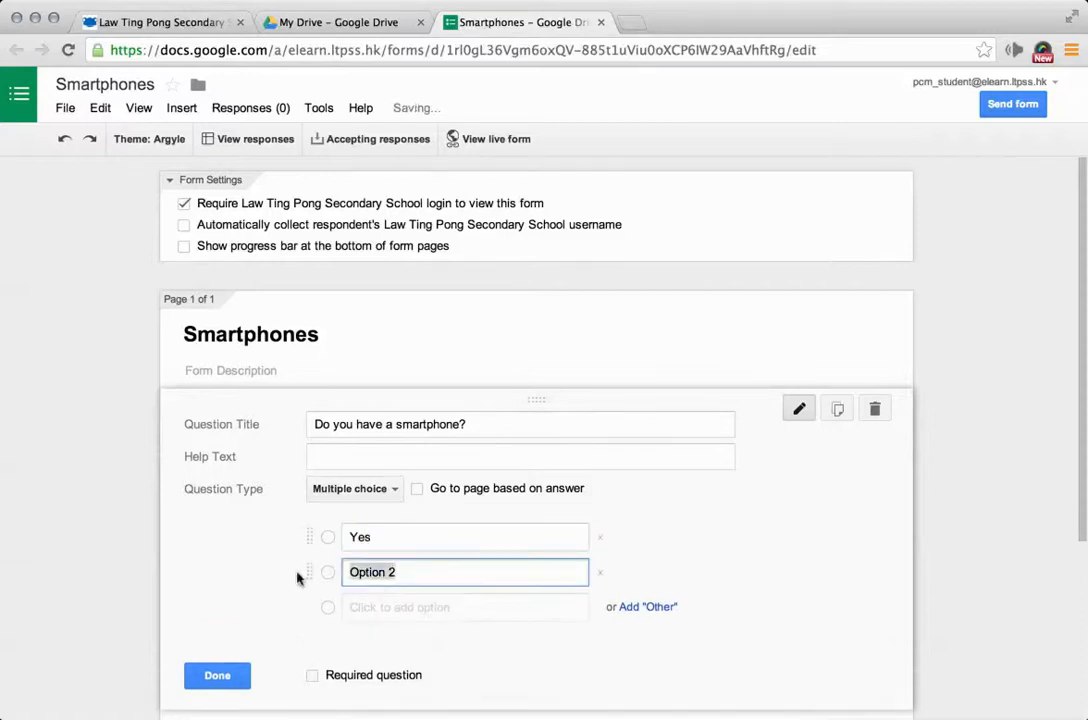
type("No")
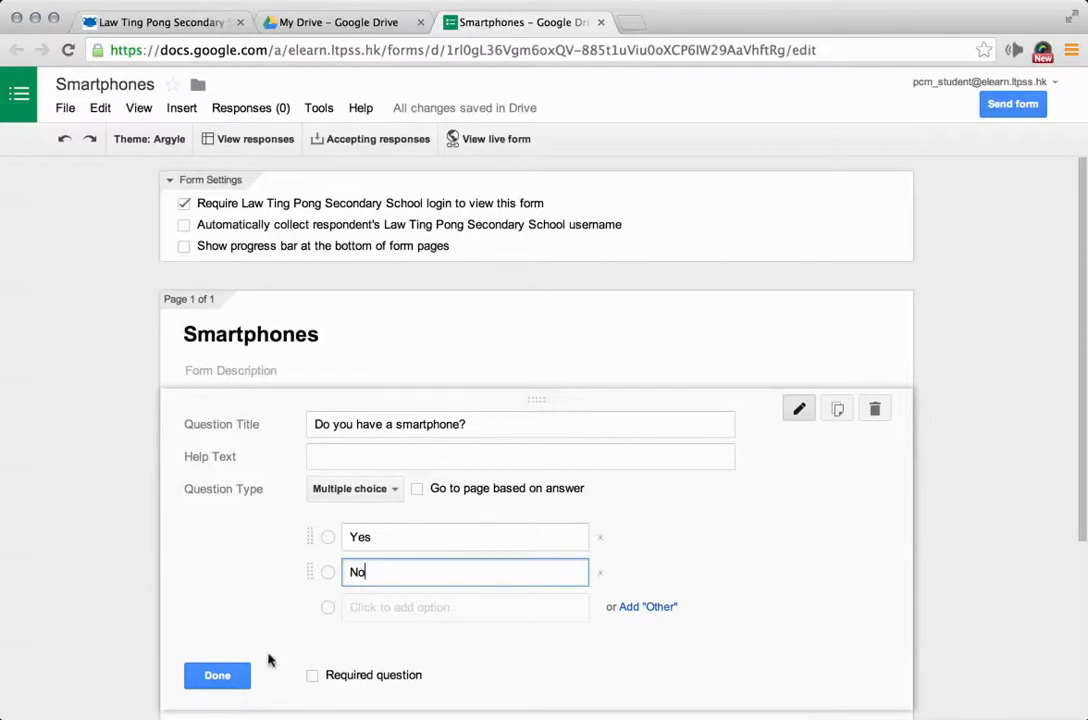
left_click(216, 676)
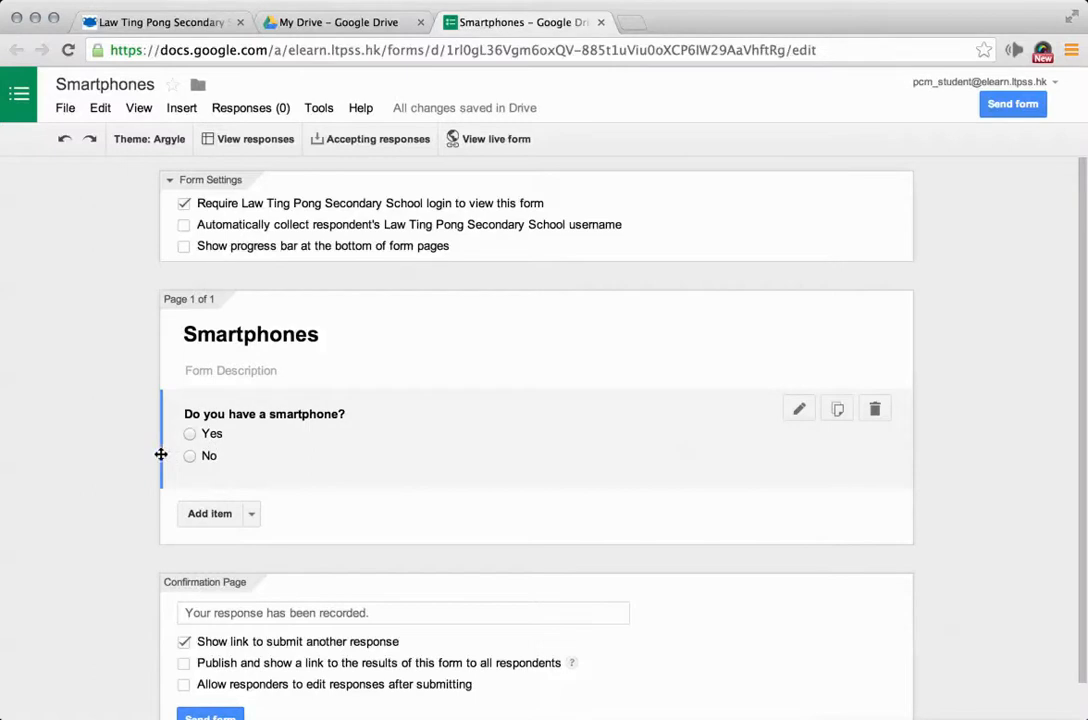
- Add a new question below the smartphone ownership question
left_click(196, 516)
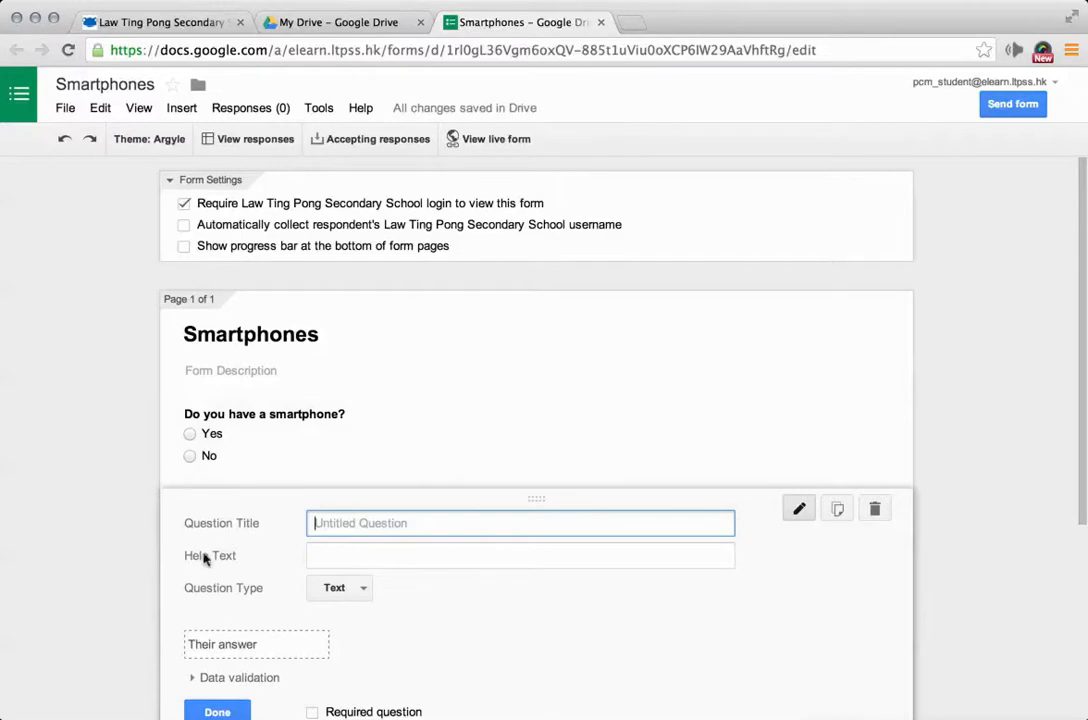
scroll(147, 583, "down", 5)
scroll(158, 518, "up", 3)
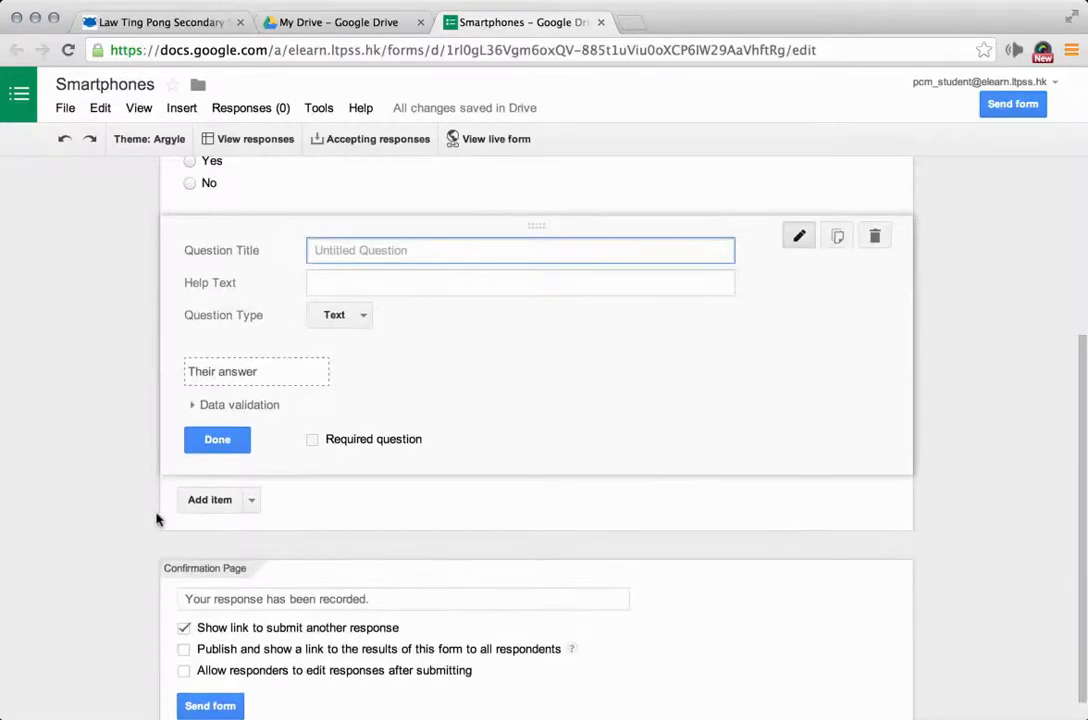
scroll(158, 518, "up", 1)
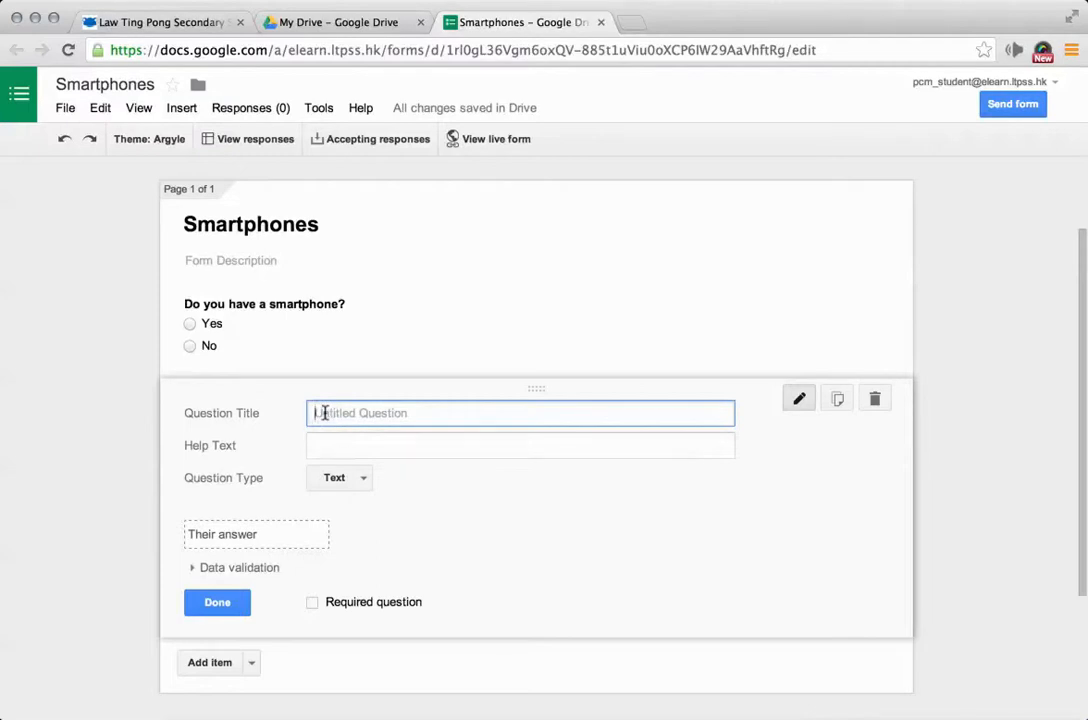
type("What kind of smartph")
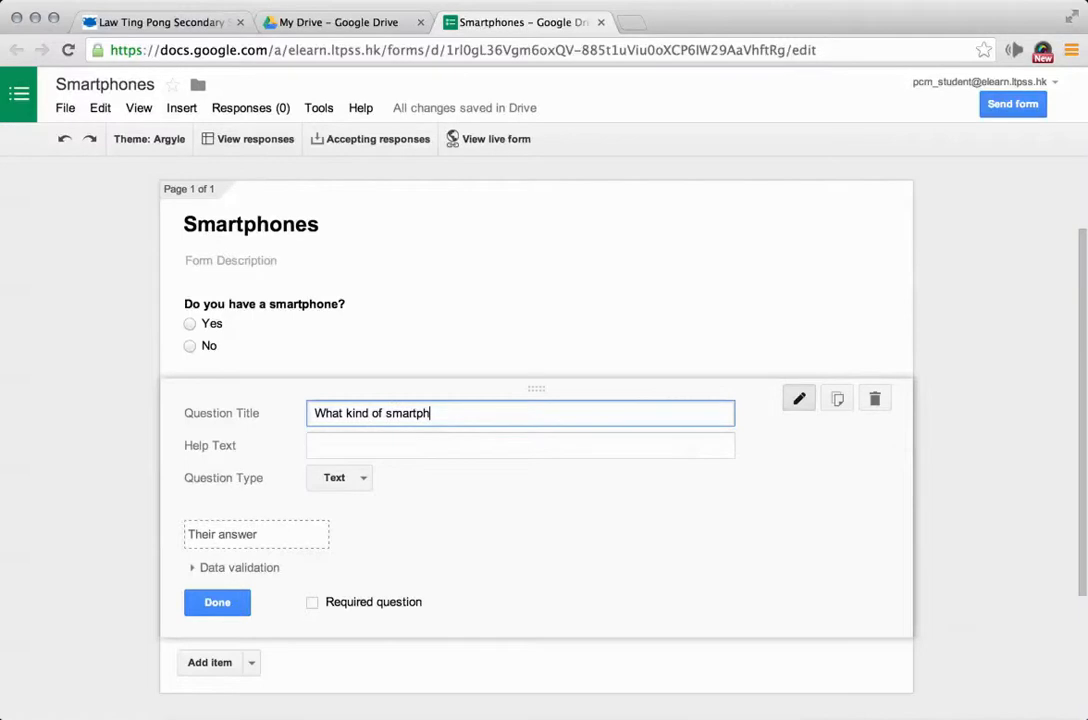
key("BackSpace")
key("BackSpace")
key("BackSpace")
key("BackSpace")
key("BackSpace")
key("BackSpace")
key("BackSpace")
key("BackSpace")
key("BackSpace")
key("BackSpace")
key("BackSpace")
- Title the second question "If you answered 'Yes' to Q1, what kind of smartphone do you have?" and make it multiple choice
type("If you answered 'Yes' to Q")
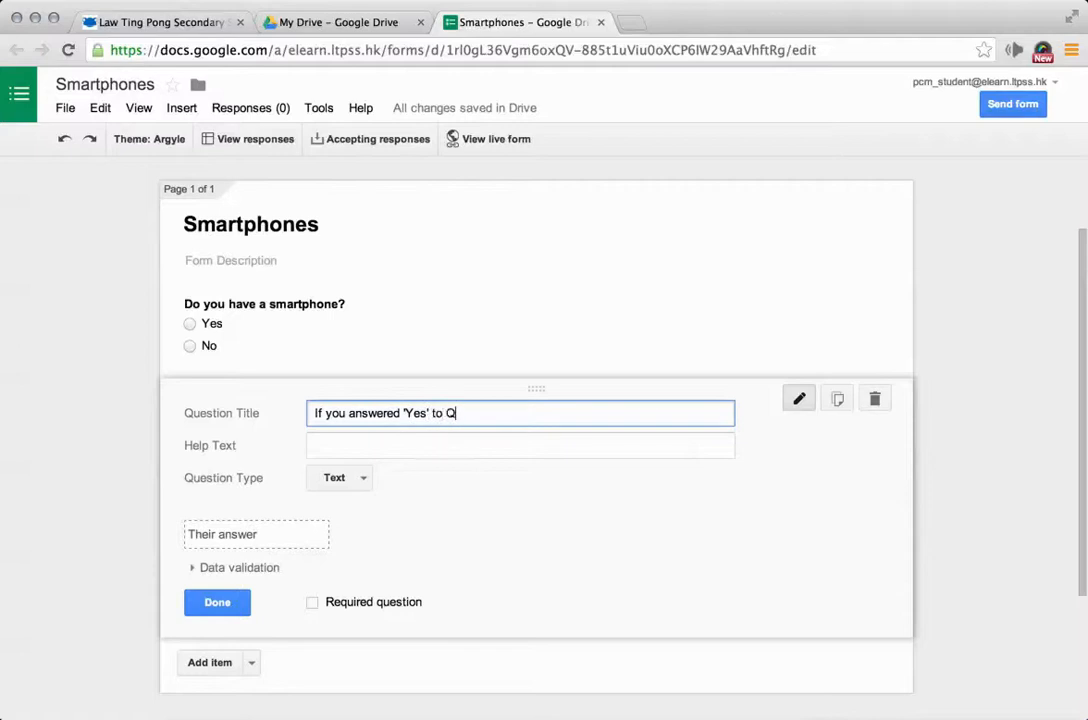
type("1, what kind of smartphone do you have?")
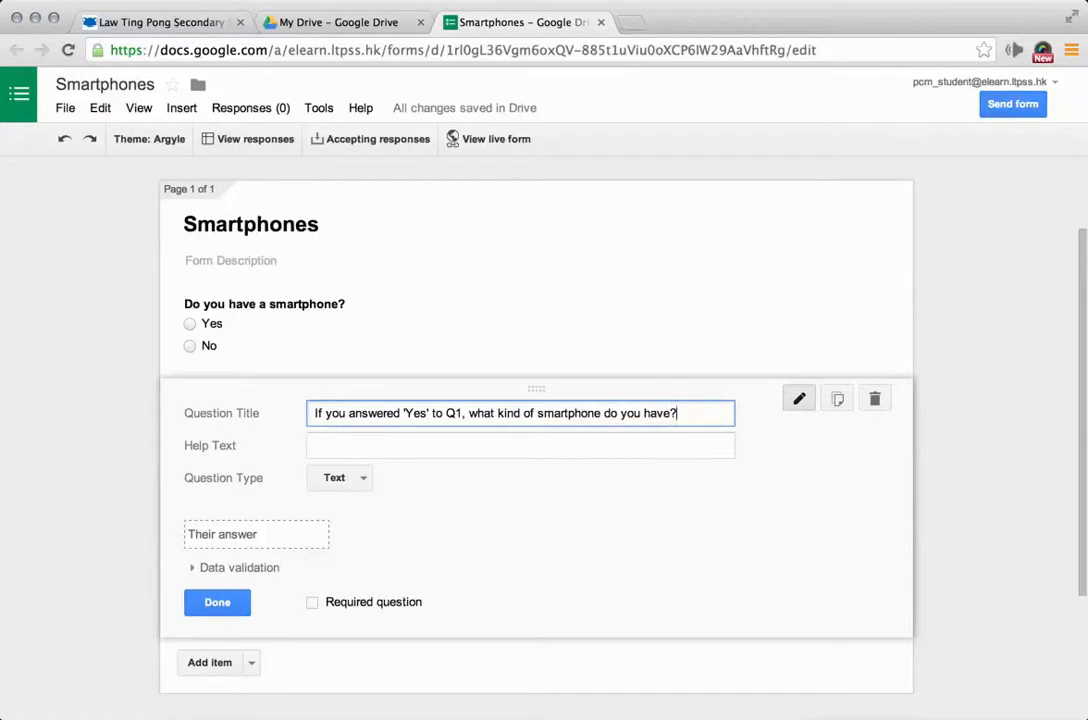
left_click(347, 480)
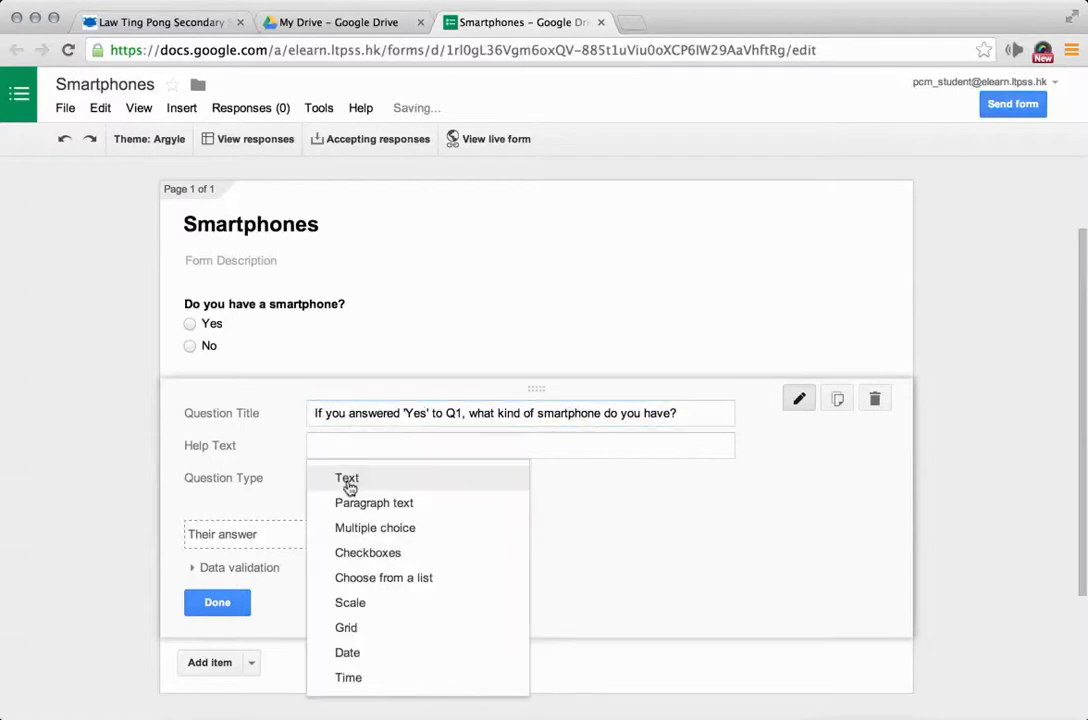
left_click(411, 532)
- Enter "iPhone" and "Android Phone" as the second question's first two answer options
left_click(440, 526)
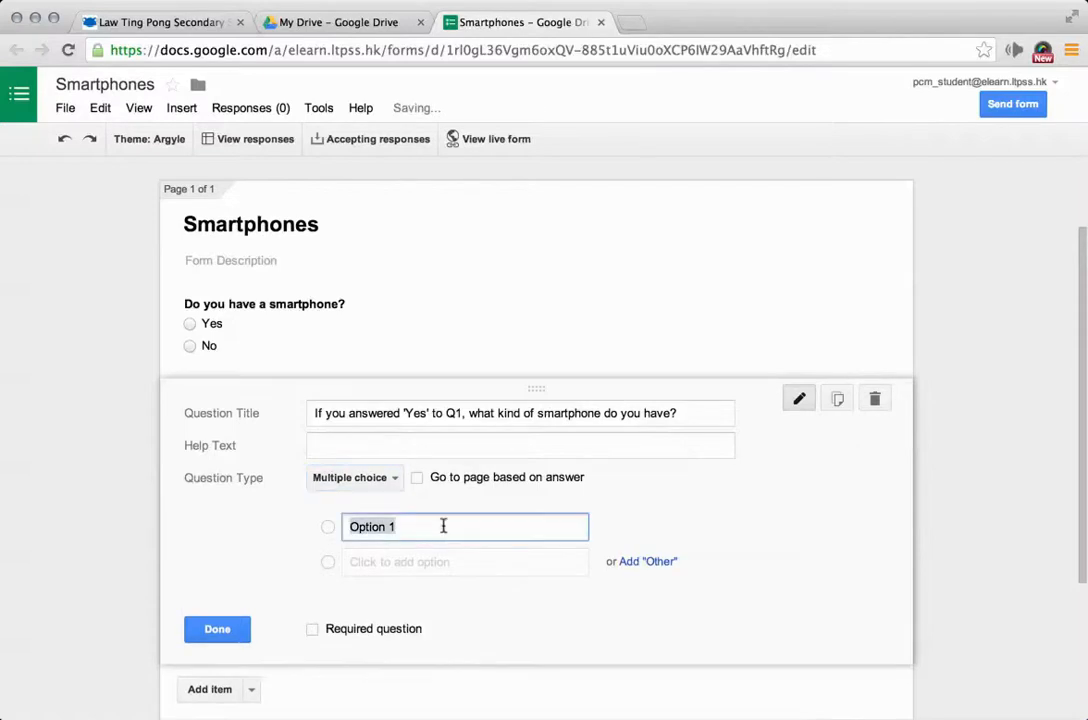
type("iPhone")
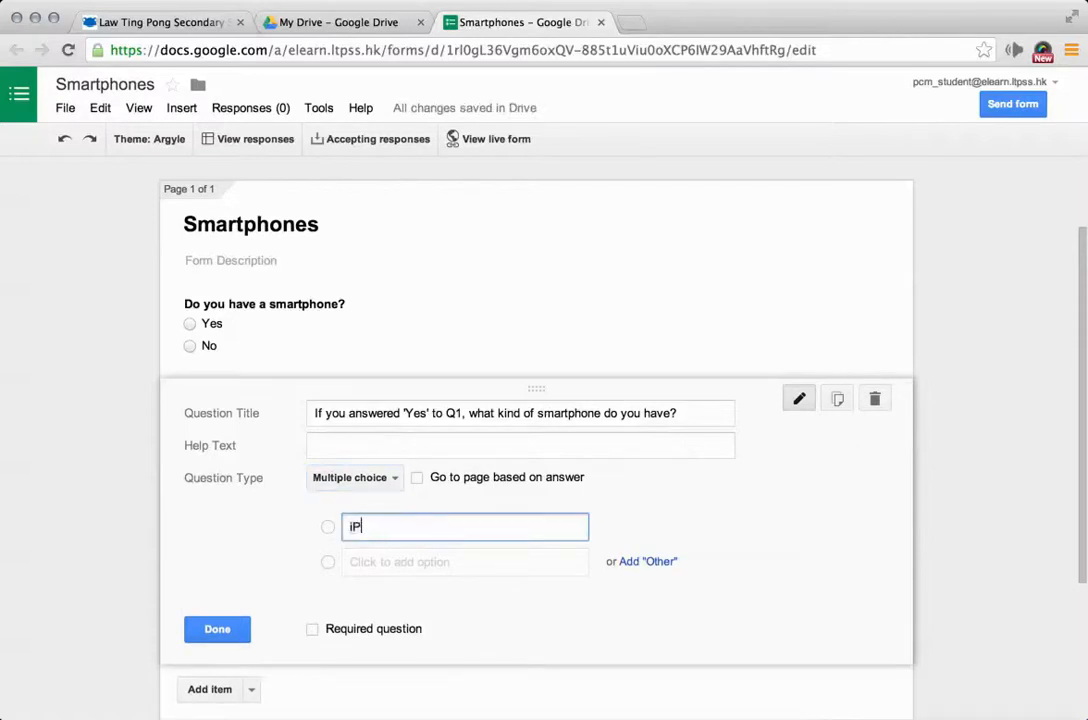
left_click(444, 564)
key("BackSpace")
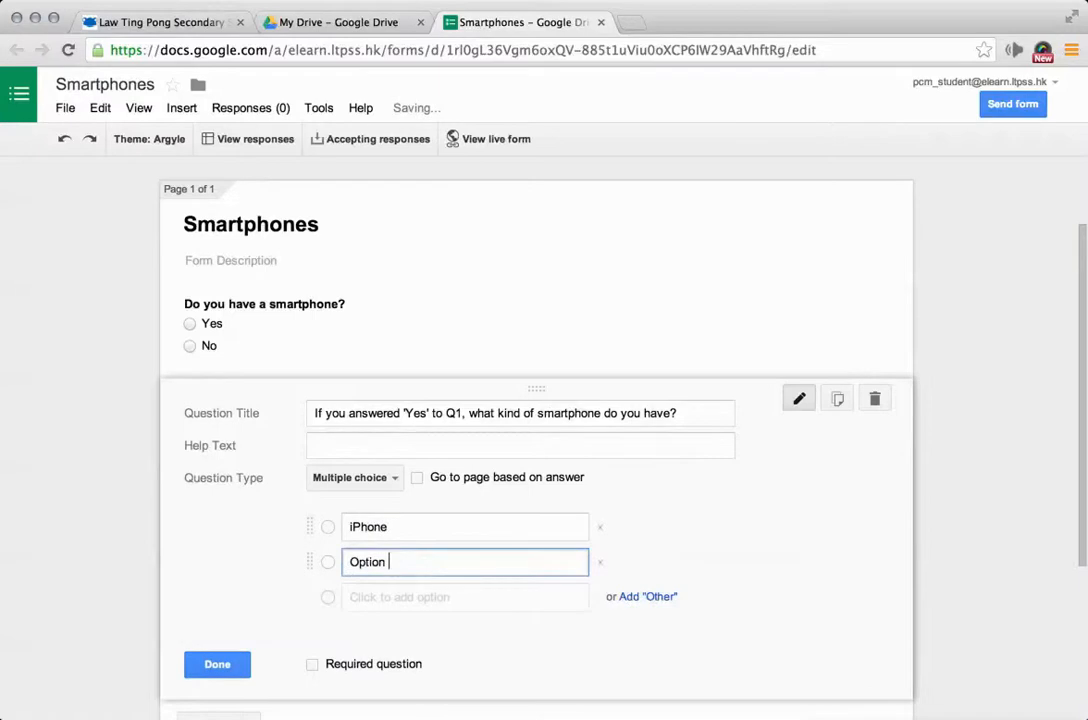
key("BackSpace")
key("BackSpace")
key("BackSpace")
key("BackSpace")
key("BackSpace")
key("BackSpace")
key("BackSpace")
key("BackSpace")
key("BackSpace")
key("BackSpace")
key("BackSpace")
type("And")
key("BackSpace")
key("BackSpace")
type("iPhone")
left_click(466, 566)
key("BackSpace")
key("BackSpace")
type("Android Phone")
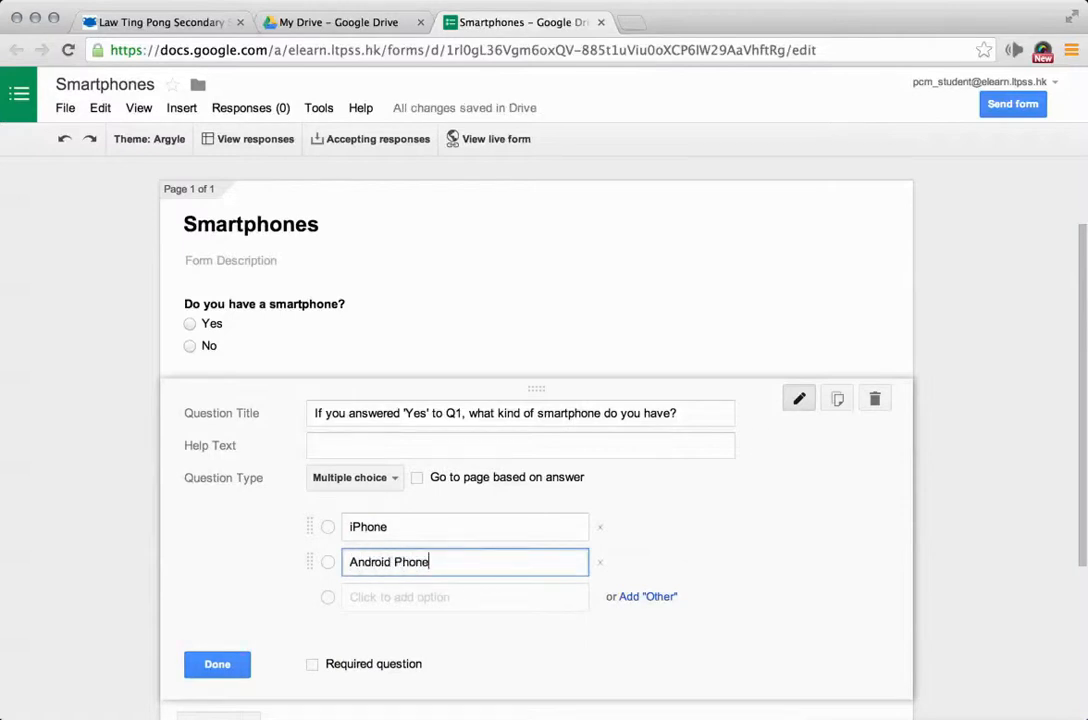
- Add "Windows Phone" as the third answer option and include an "Other" choice
left_click(461, 598)
type("W")
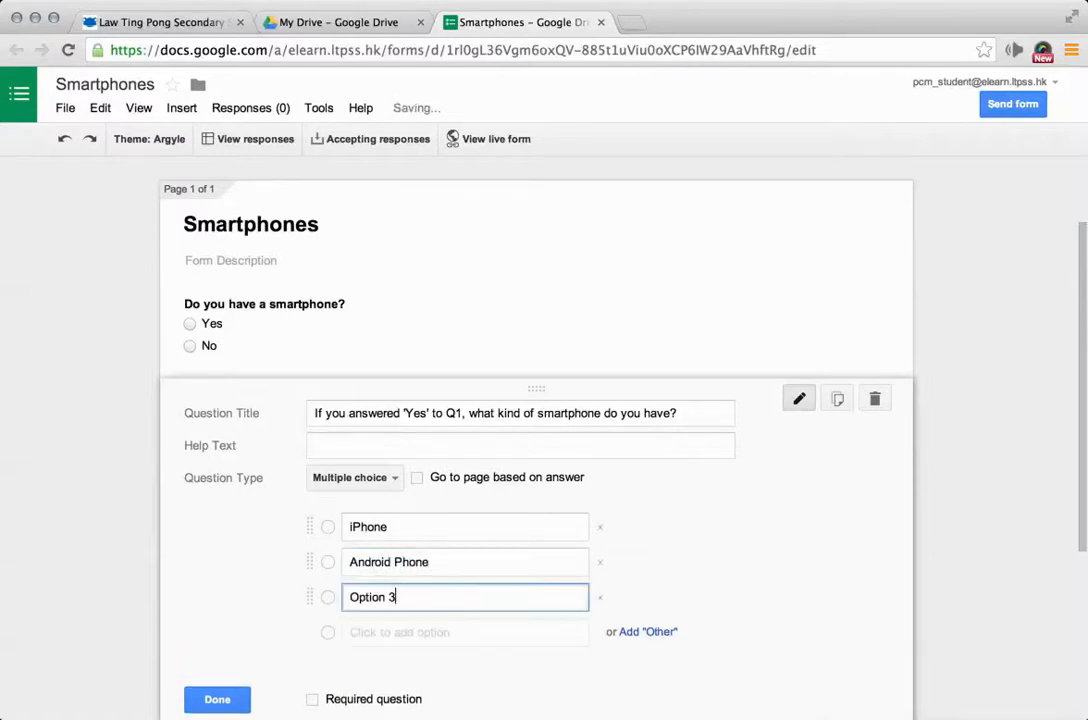
key("BackSpace")
key("BackSpace")
type("Windows Phone")
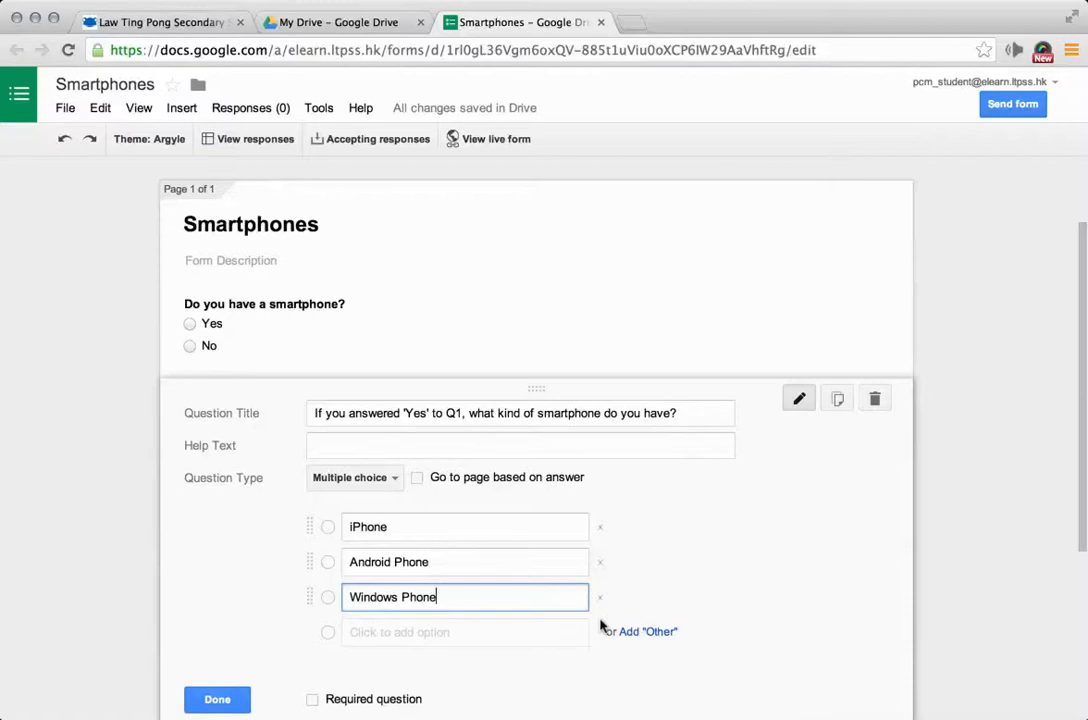
left_click(648, 632)
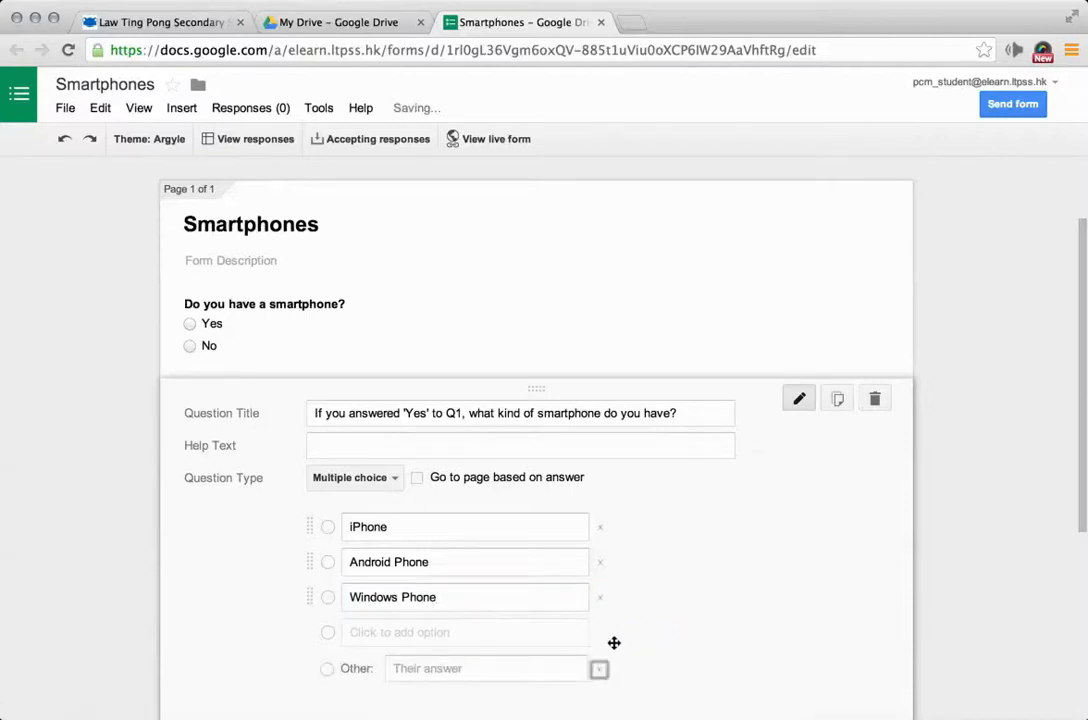
- Finish editing the question about the kind of smartphone
scroll(643, 639, "up", 1)
scroll(650, 630, "down", 5)
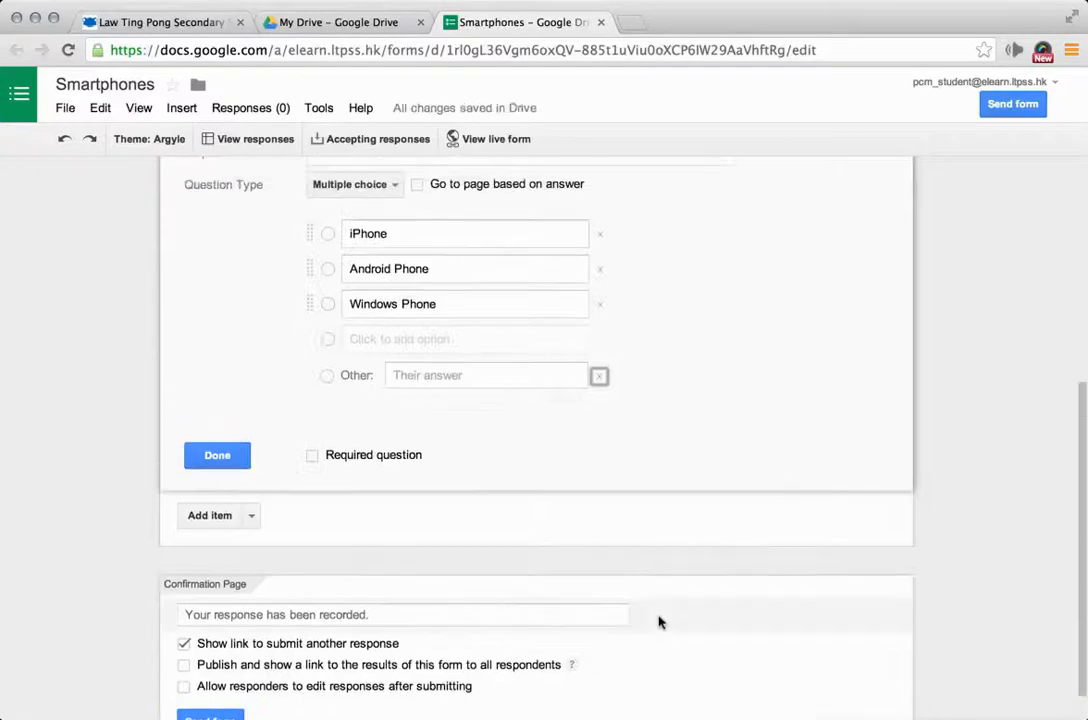
scroll(658, 617, "up", 3)
left_click(214, 598)
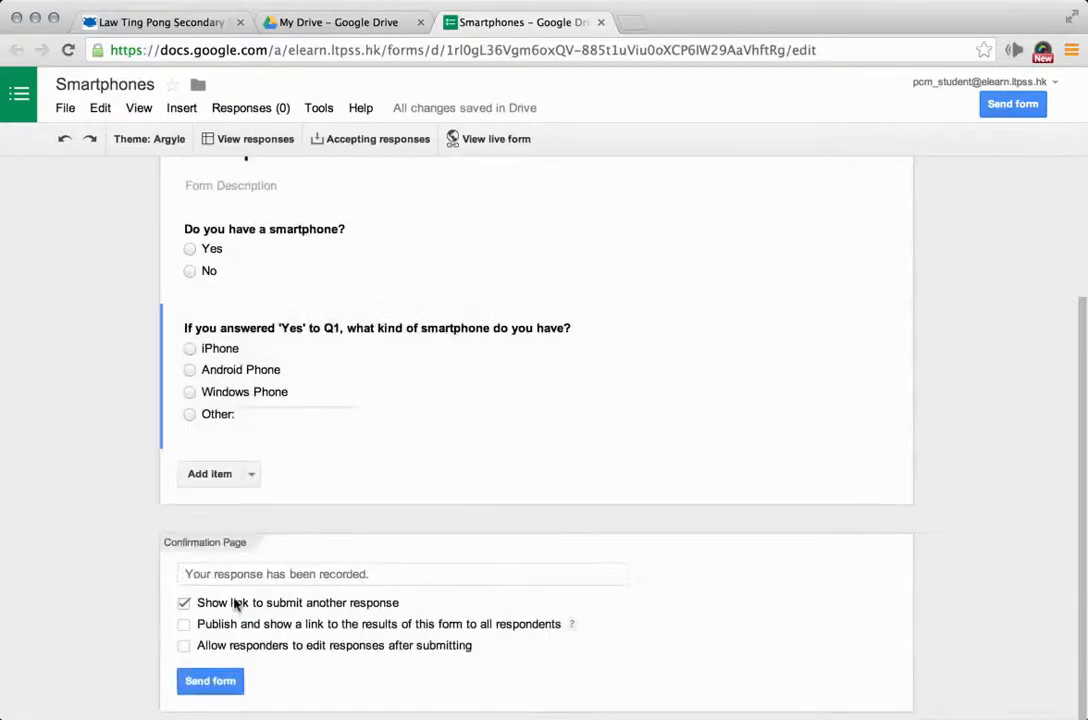
scroll(66, 423, "up", 1)
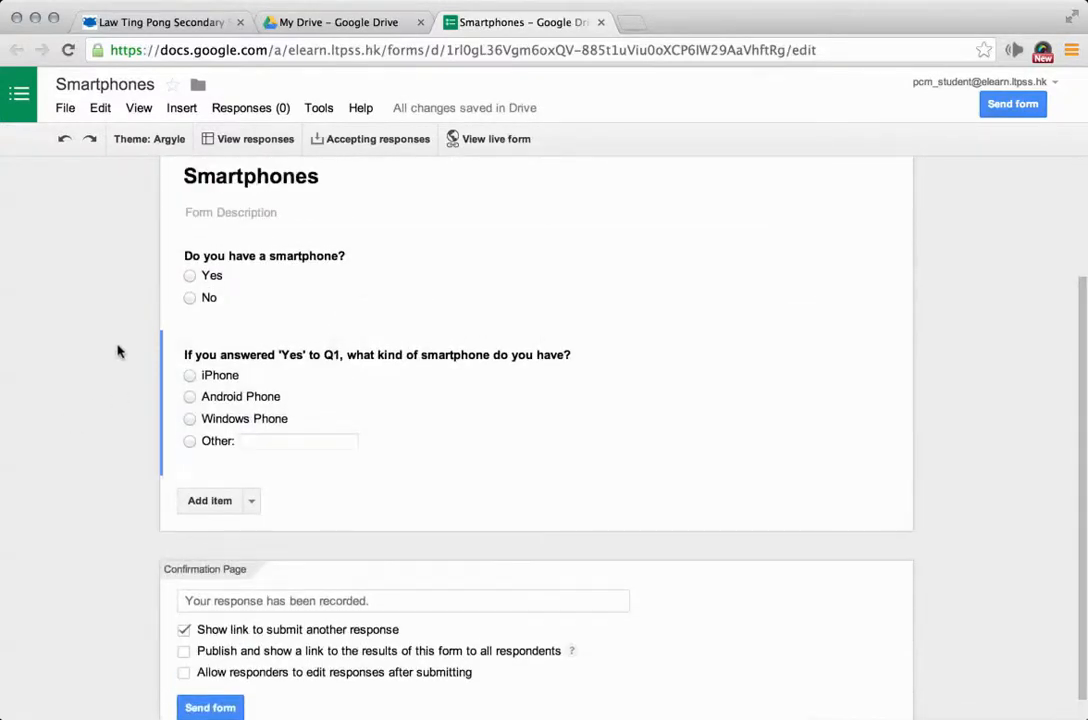
mouse_move(250, 256)
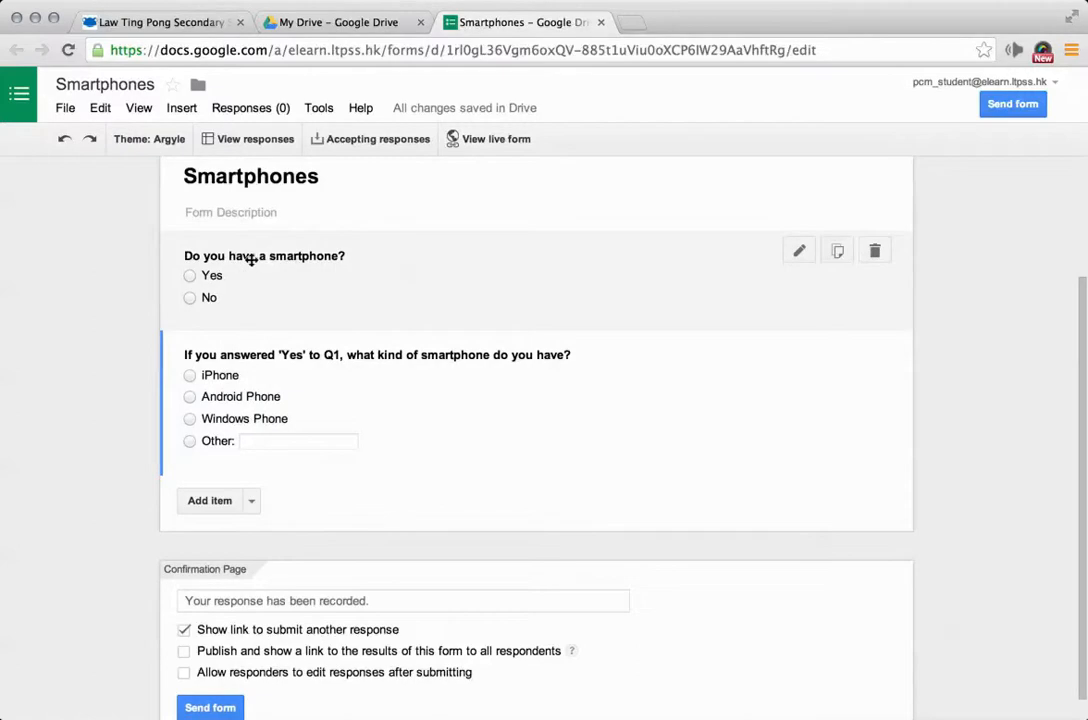
- Number the first question by adding "1. " before its title, "Do you have a smartphone?"
left_click(798, 252)
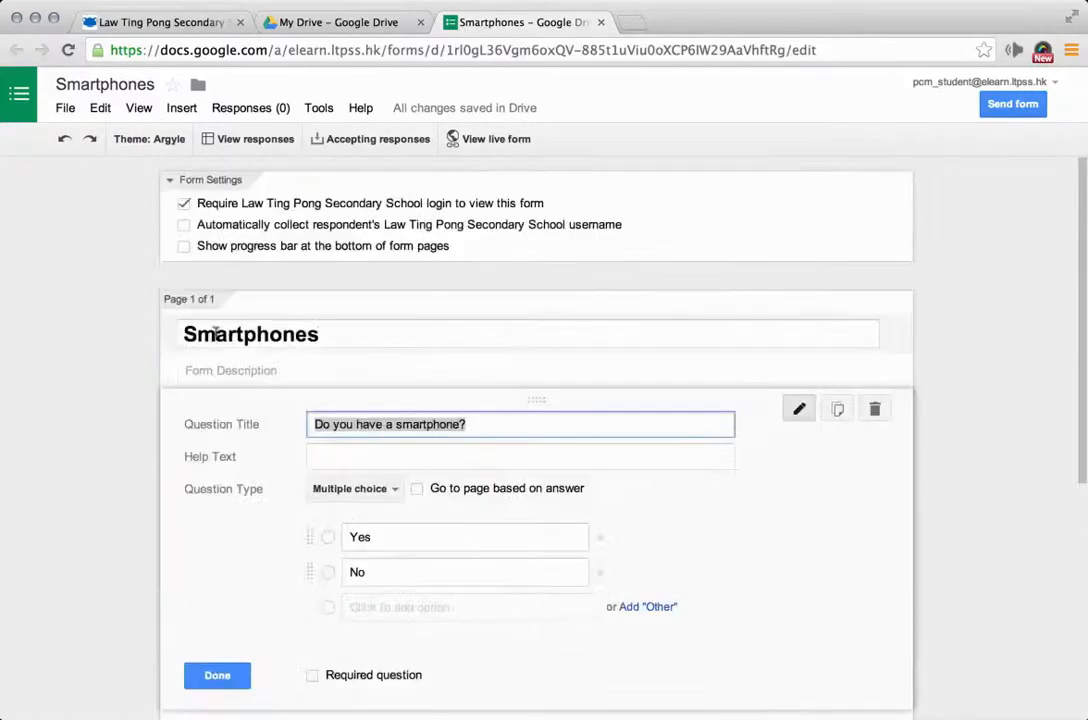
left_click(329, 425)
left_click(316, 424)
type("1.")
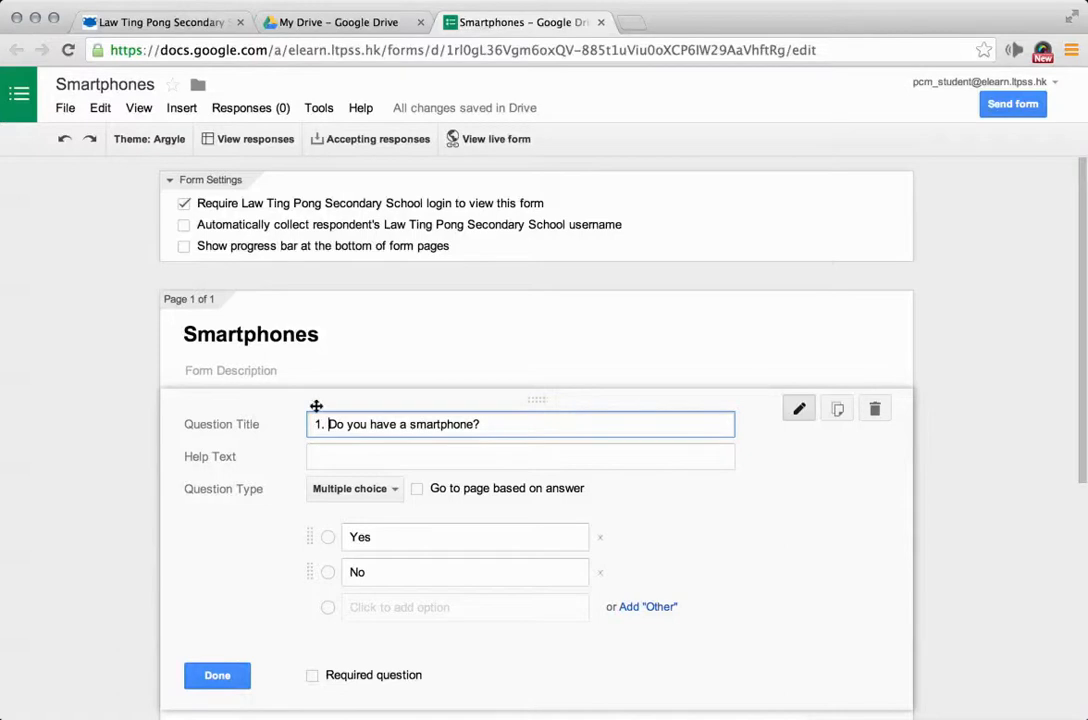
left_click(211, 672)
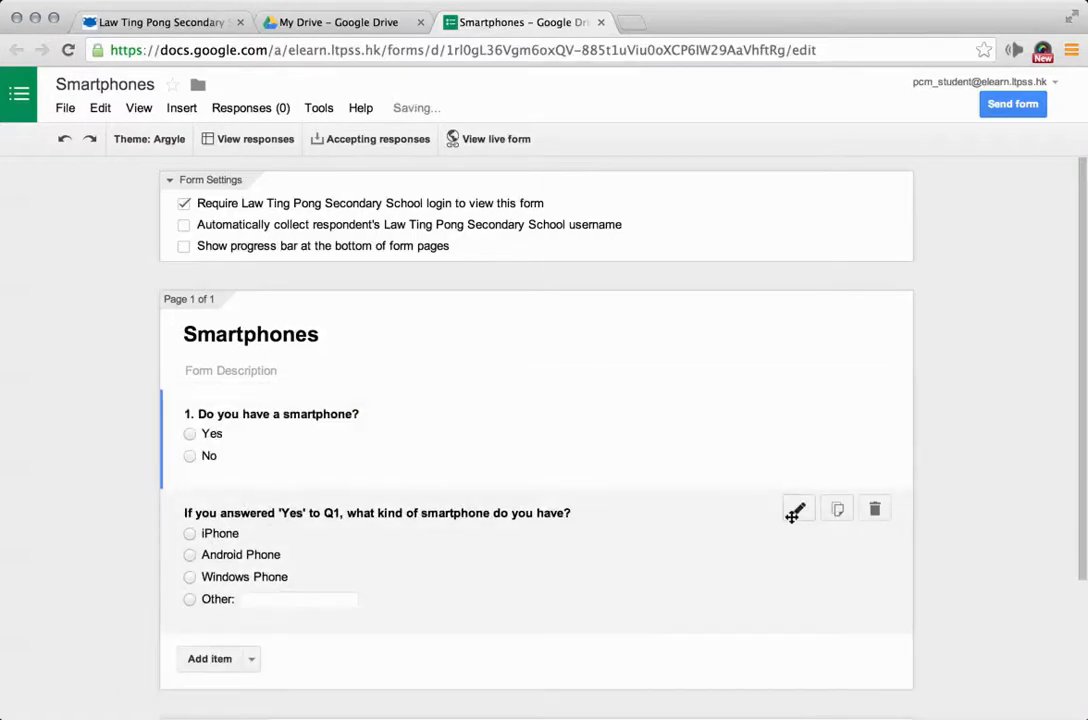
- Number the question about the kind of smartphone owned by adding "2. " before its title
left_click(799, 508)
left_click(317, 523)
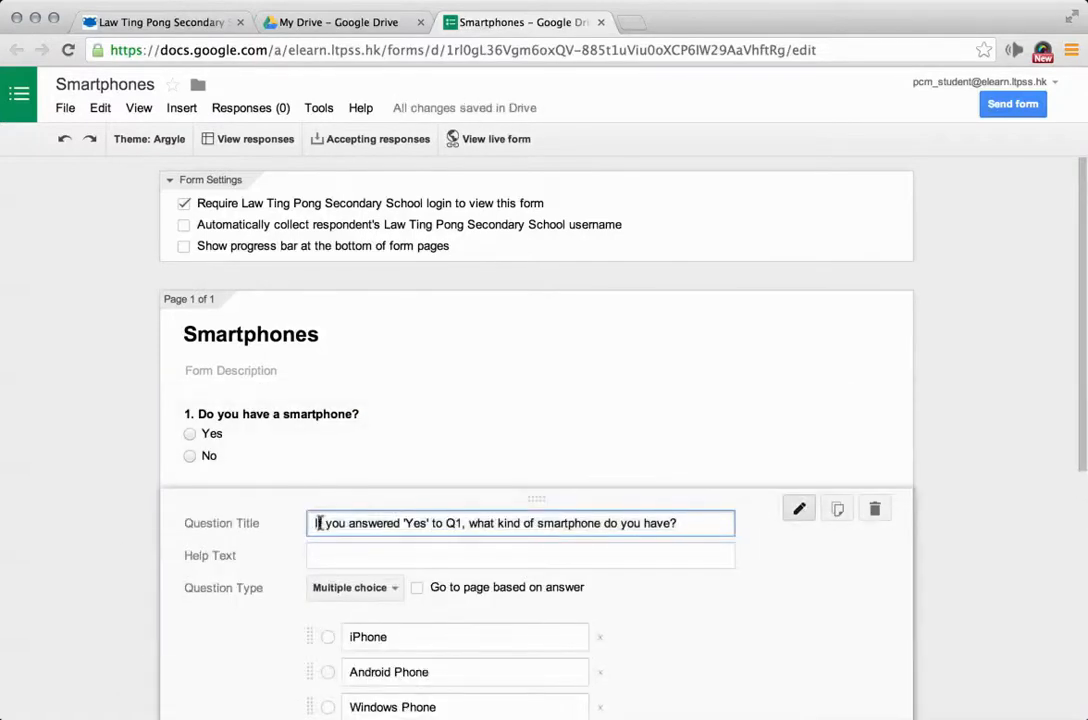
type("2.")
scroll(190, 530, "down", 3)
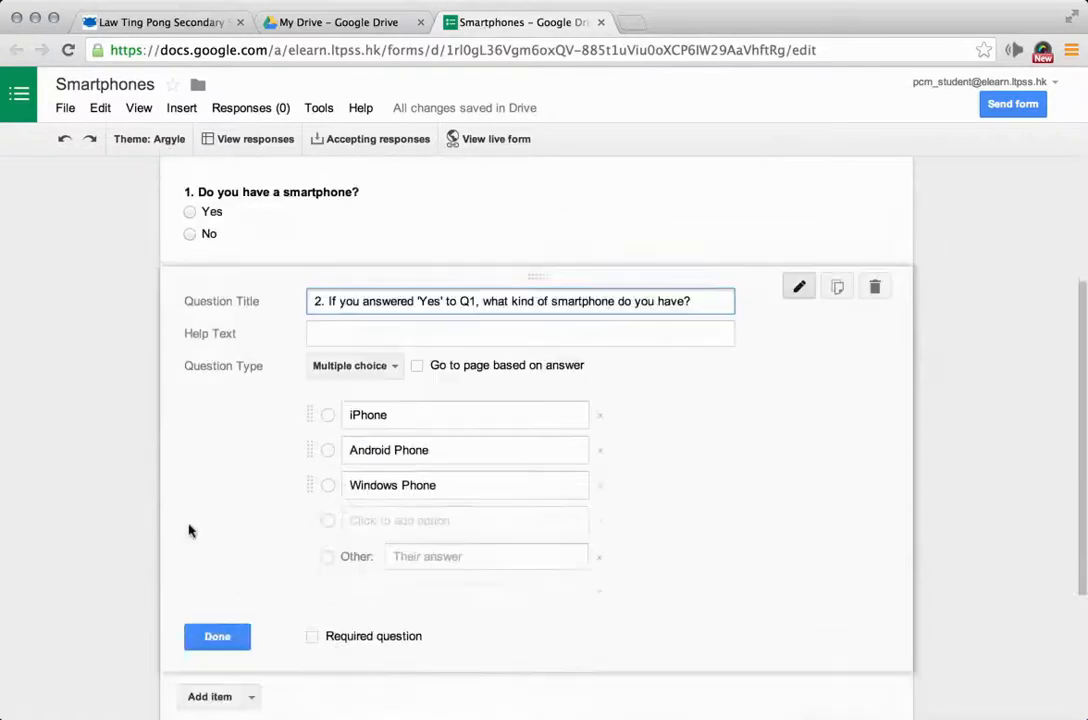
left_click(201, 567)
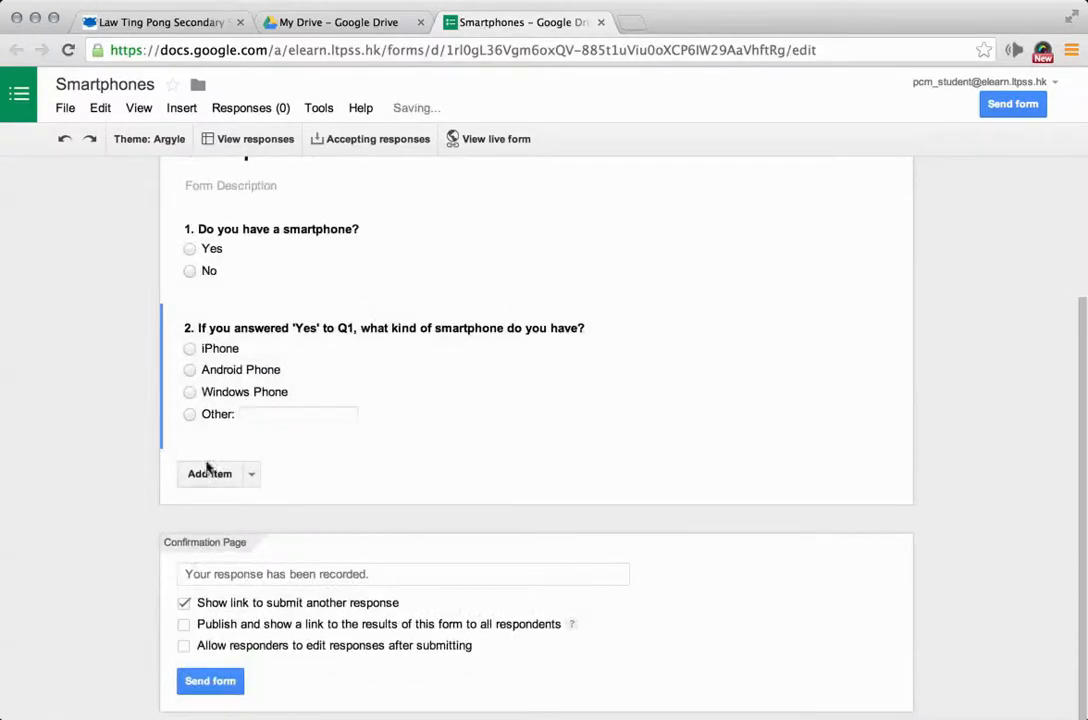
- Add a third question titled "3. What is your favourite kind of smartphone?" and make it multiple choice
left_click(212, 473)
type("3. ")
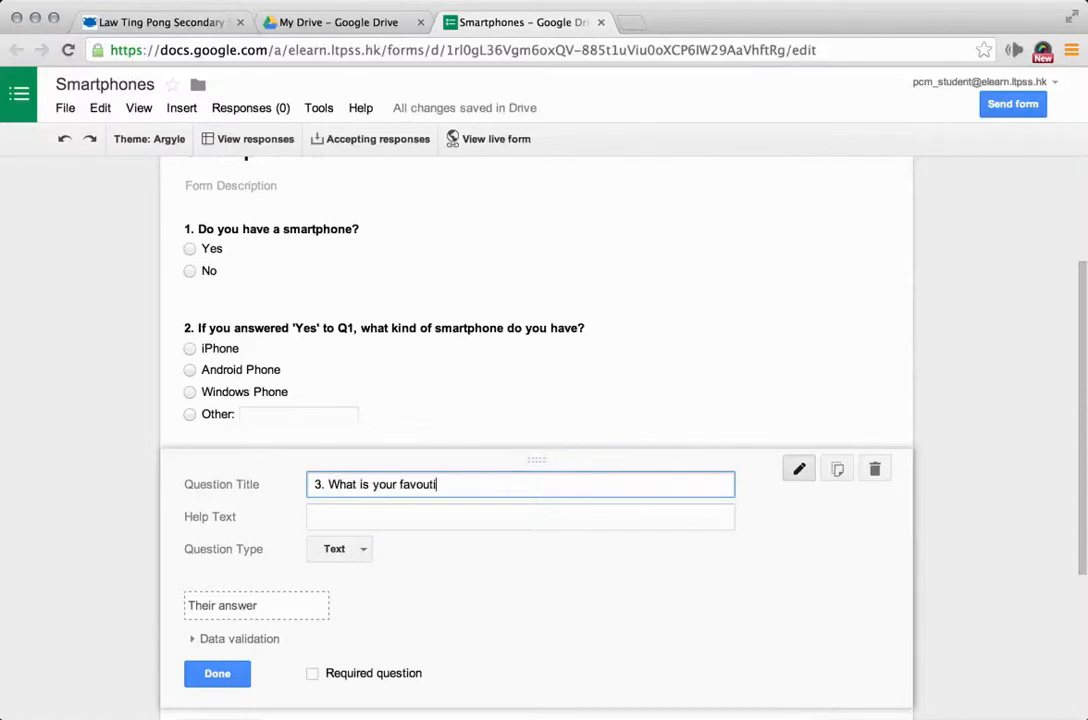
type("What is your favourite kind of smartphone?")
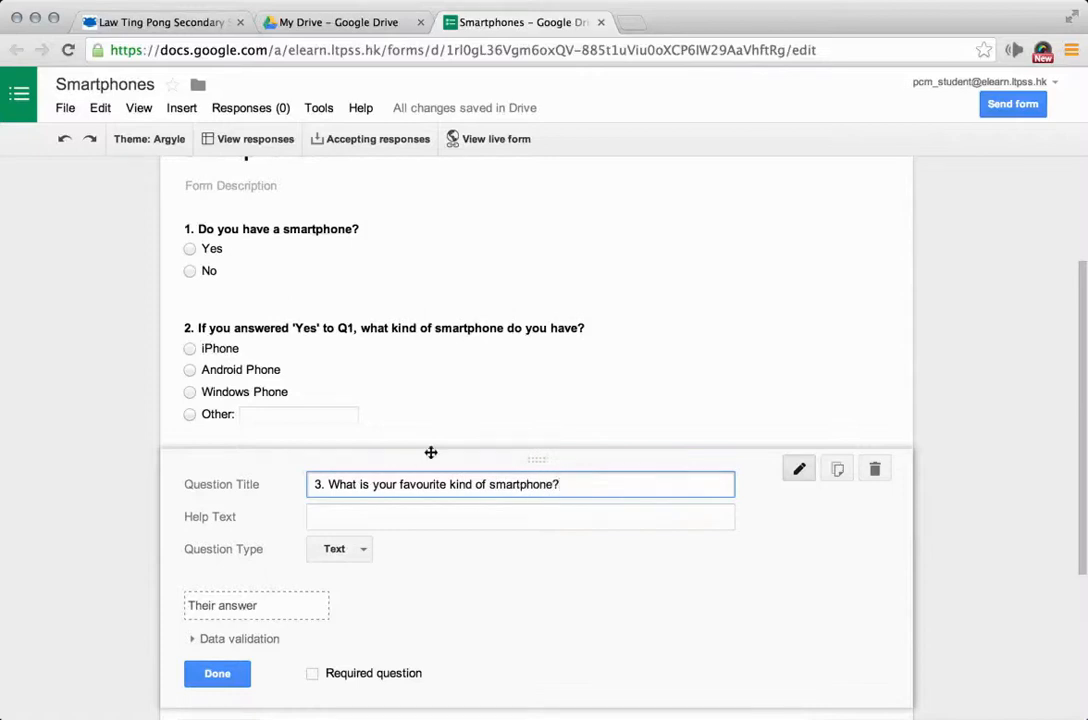
left_click(358, 551)
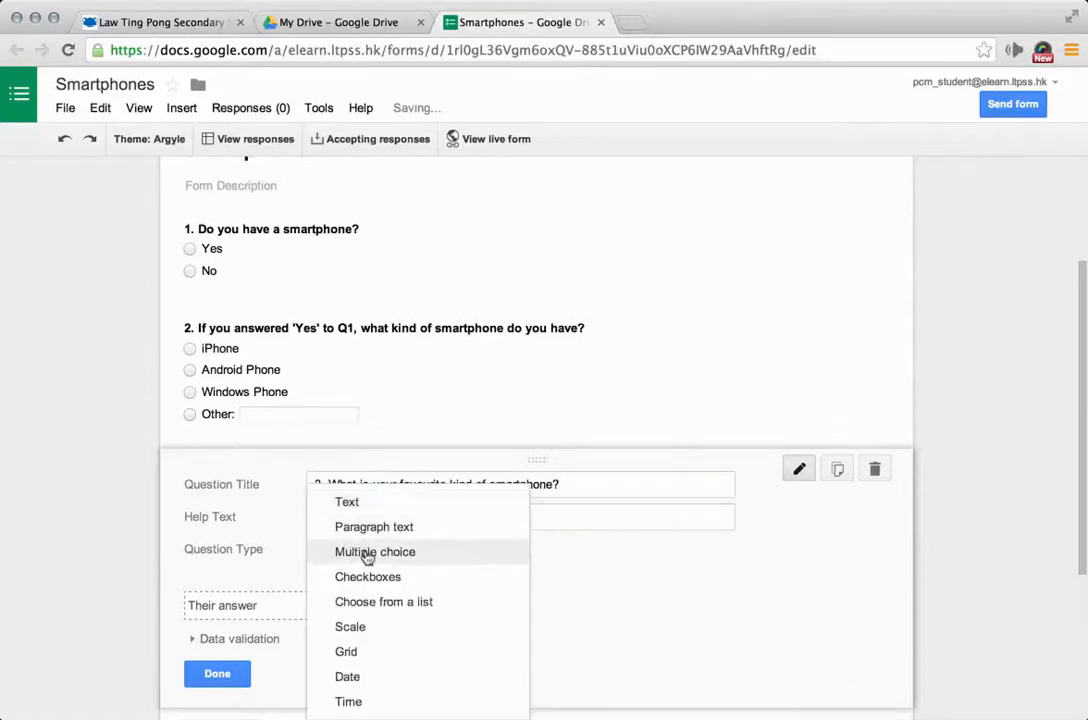
left_click(388, 559)
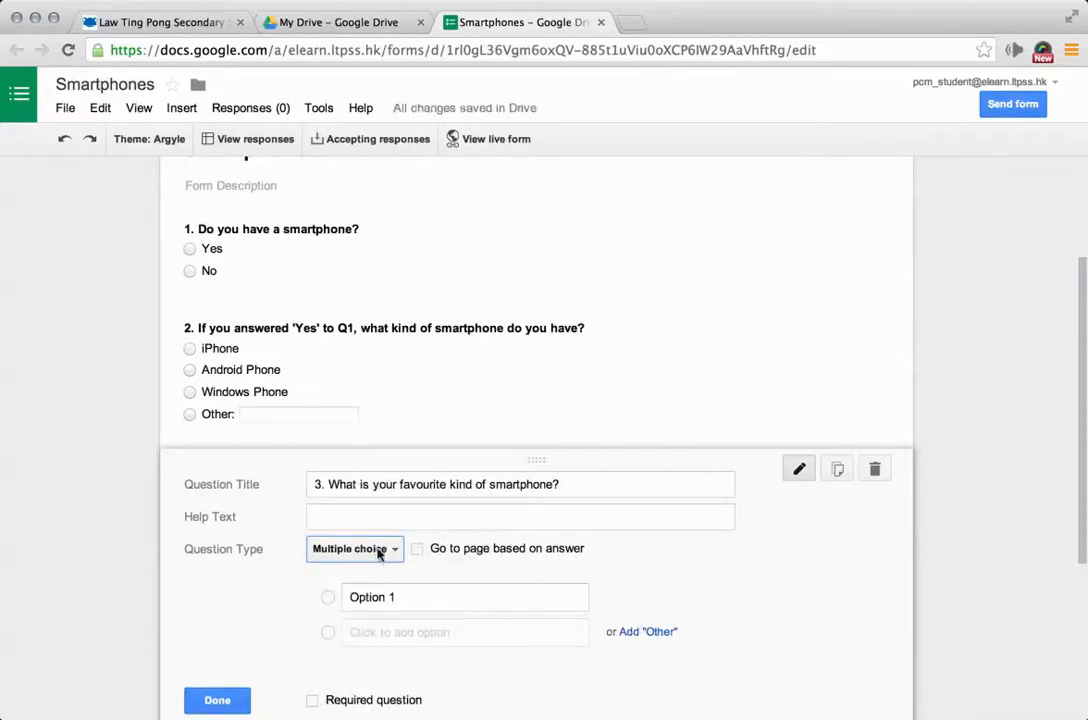
left_click(386, 550)
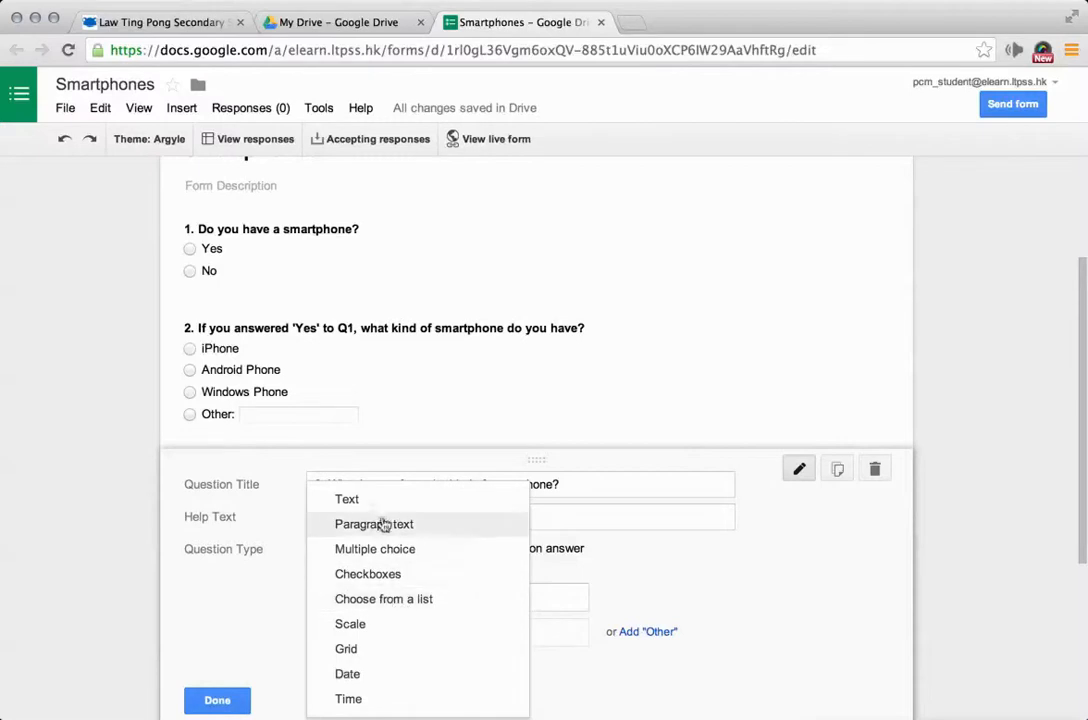
left_click(417, 558)
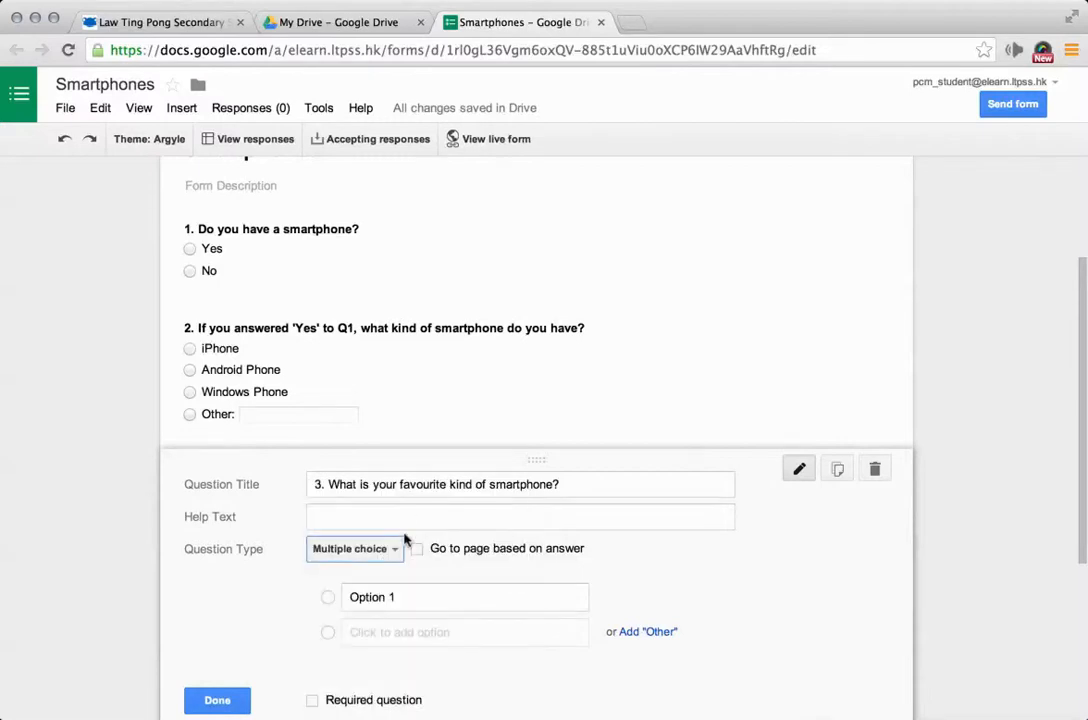
- Enter "iPhone" and "Android" as the third question's first two answer options
left_click(421, 597)
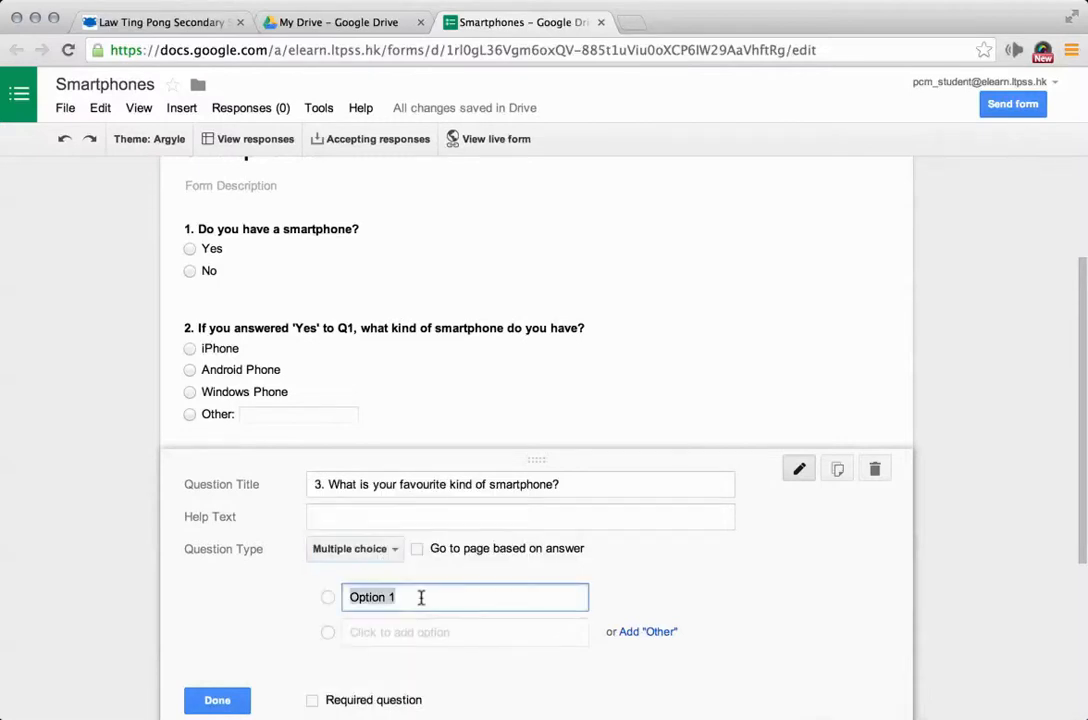
type("iPhone")
left_click(420, 632)
key("BackSpace")
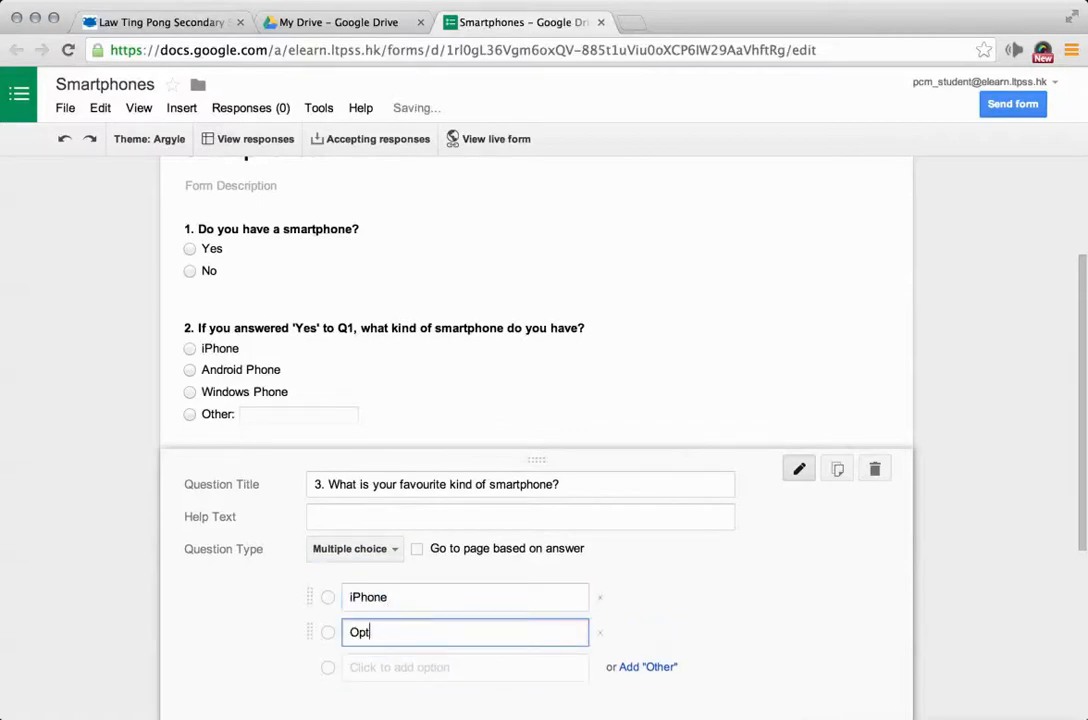
key("BackSpace")
type("Android")
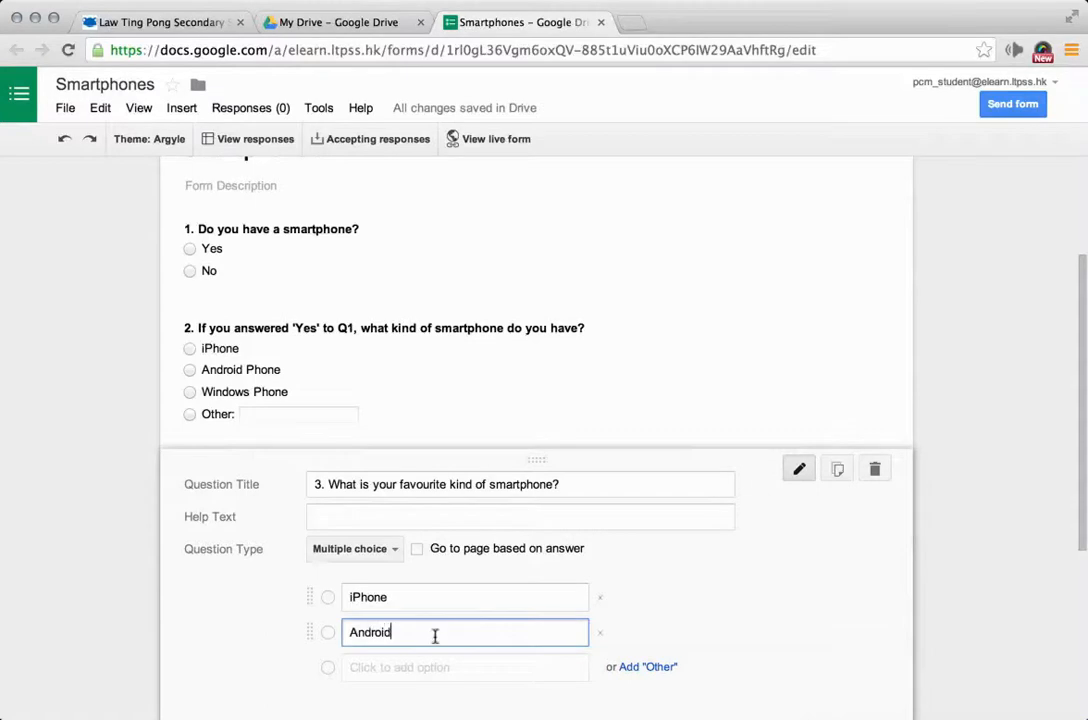
- Complete the third question with "Windows" as the third answer option and an "Other" choice
left_click(431, 667)
key("BackSpace")
key("BackSpace")
key("BackSpace")
key("BackSpace")
key("BackSpace")
type("Windows")
left_click(647, 702)
scroll(661, 693, "down", 3)
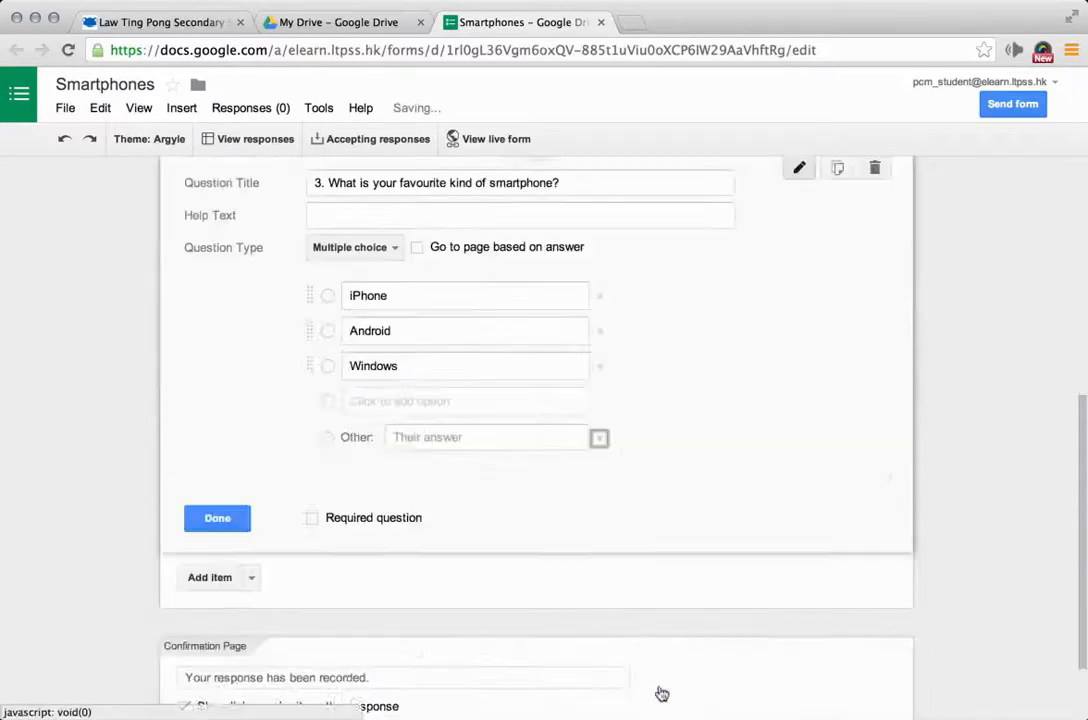
left_click(211, 519)
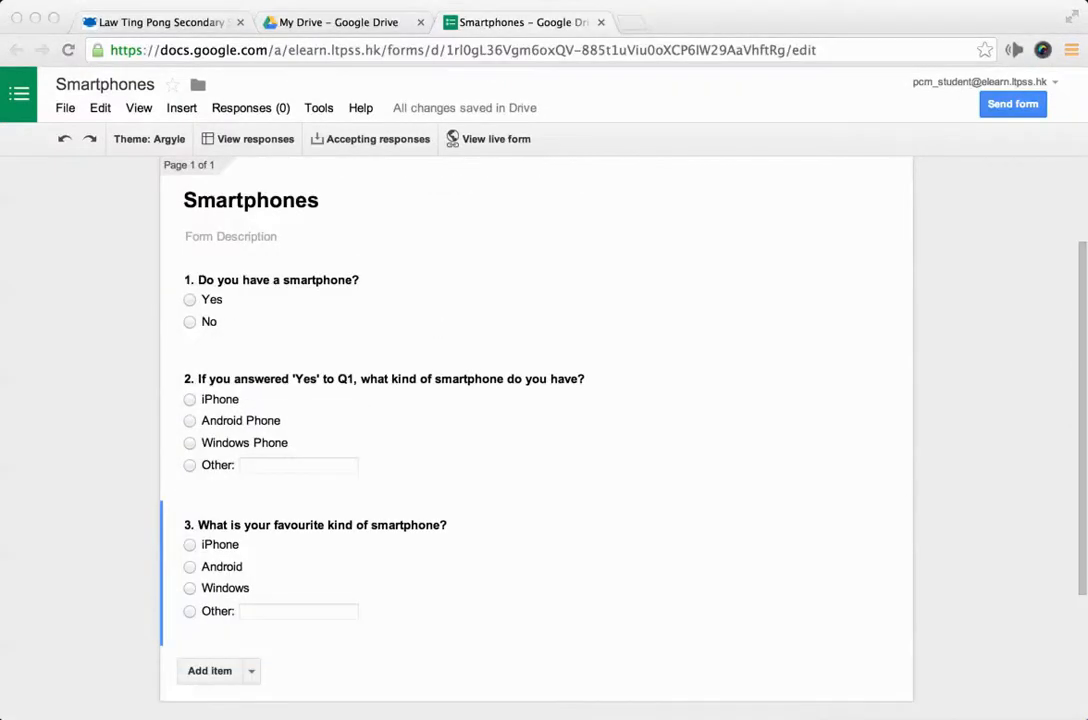
- Add "Neither (I don't have a favourite smartphone)" as the fourth answer option of the favourite smartphone question
left_click(376, 557)
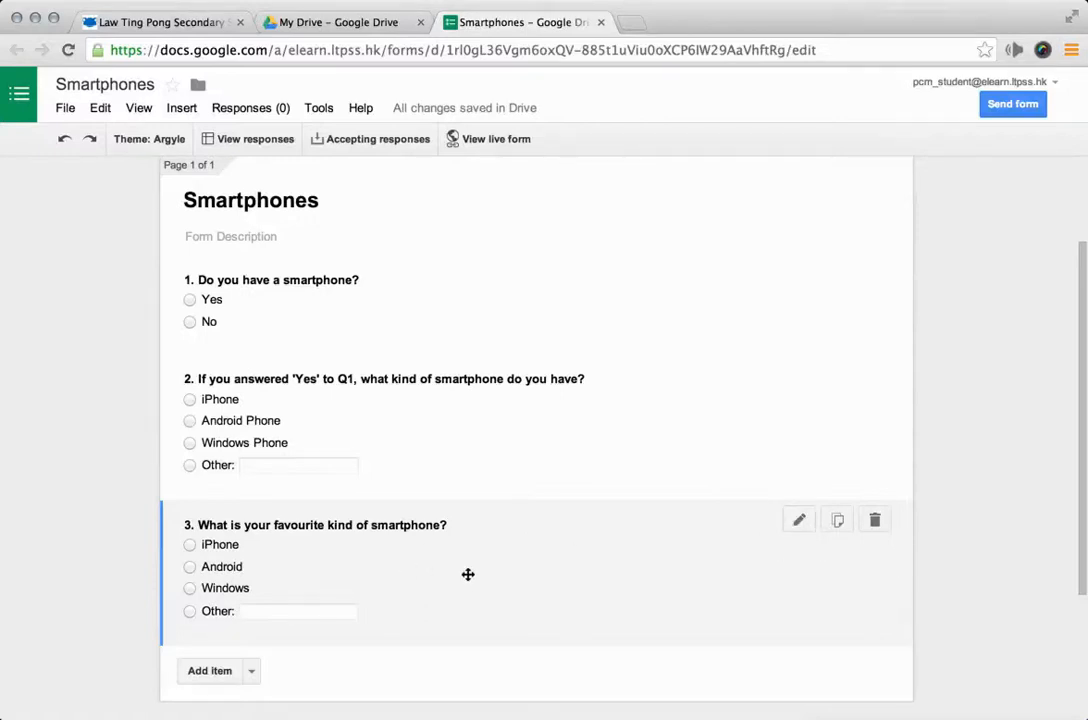
left_click(800, 520)
scroll(748, 546, "down", 4)
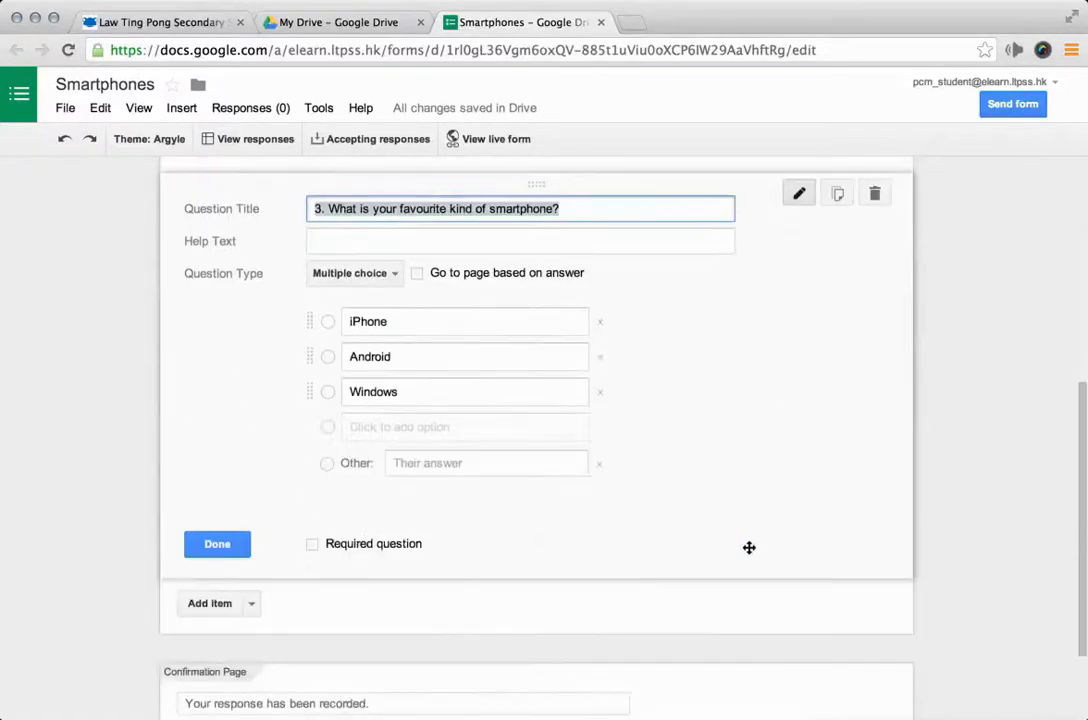
left_click(418, 432)
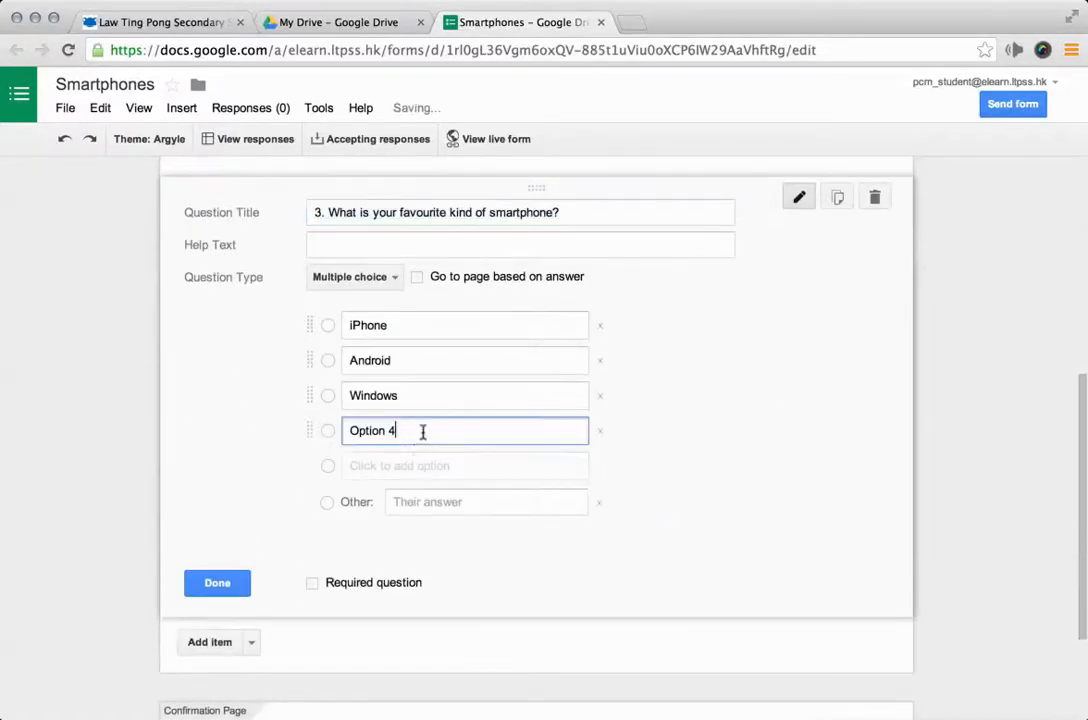
key("BackSpace")
key("BackSpace")
key("BackSpace")
key("BackSpace")
key("BackSpace")
key("BackSpace")
key("BackSpace")
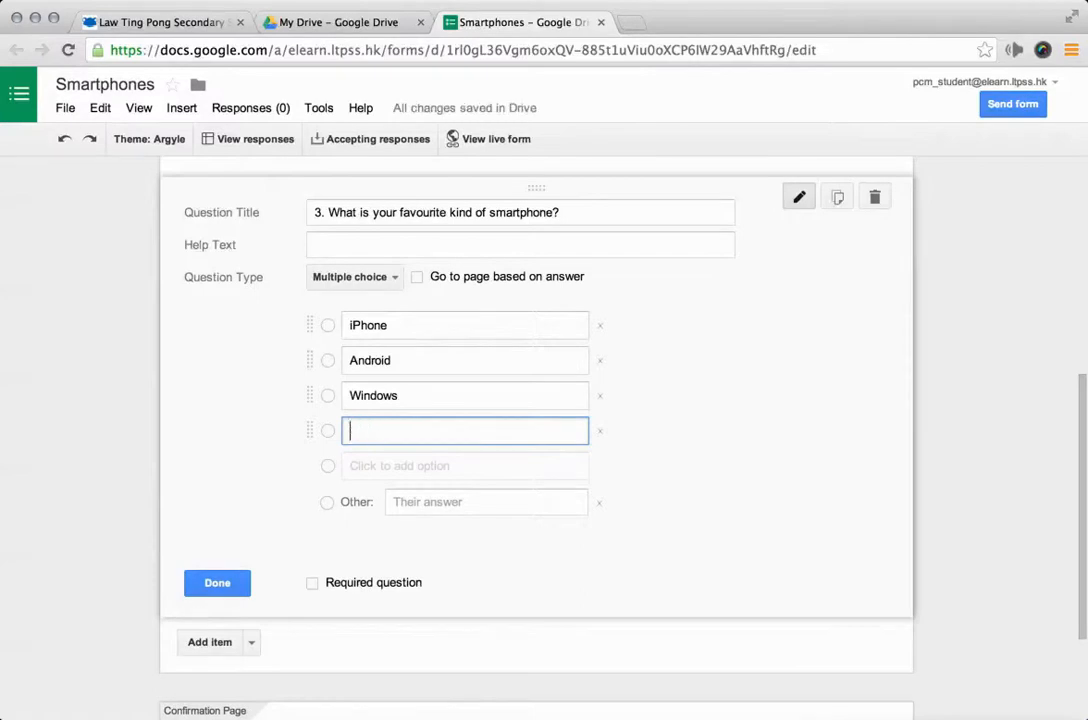
type("Neither (I don't have a favourite smartphone)")
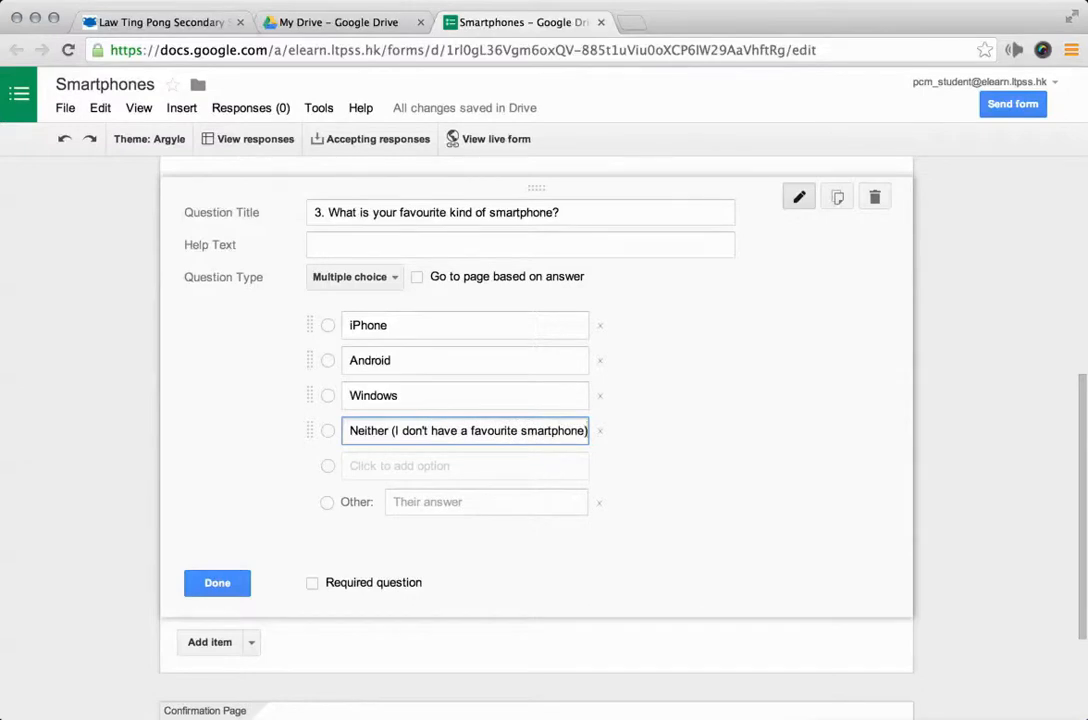
left_click(217, 582)
- Add a fourth question titled "4. Any comments?" with the question type Paragraph text
scroll(360, 440, "up", 2)
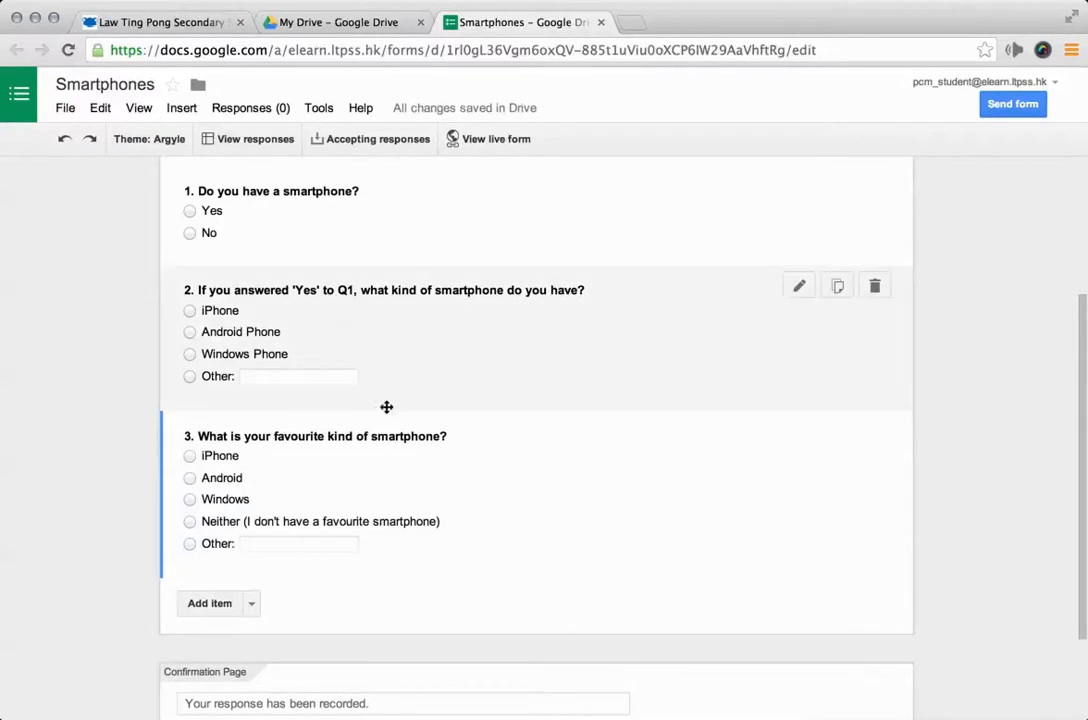
scroll(333, 482, "down", 3)
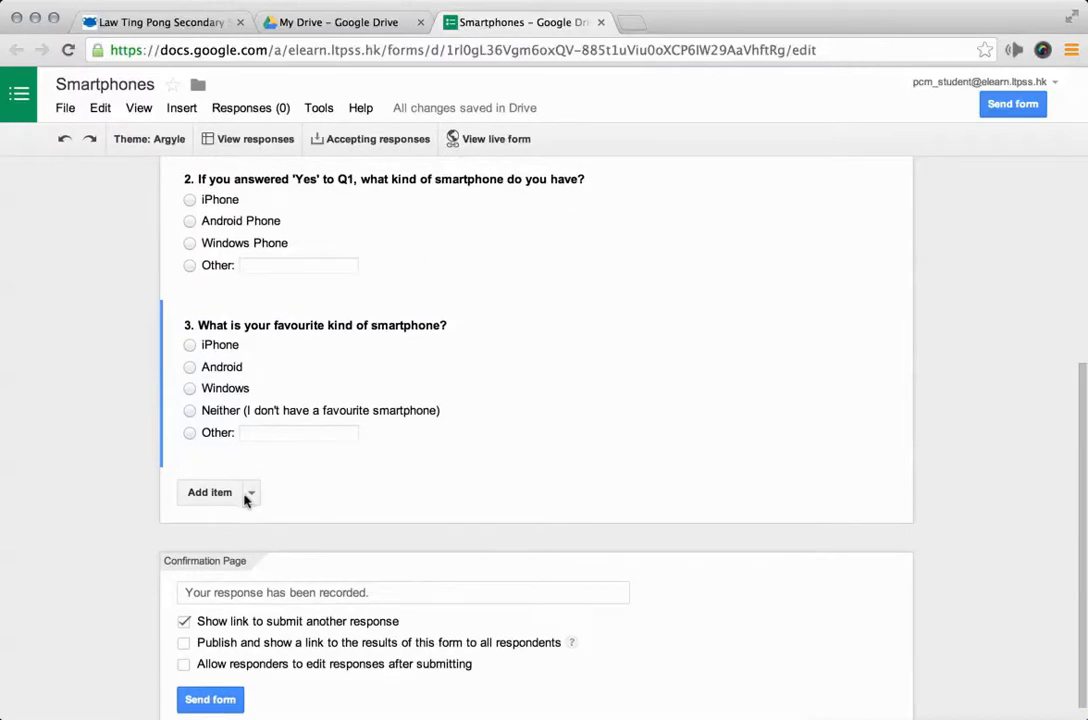
scroll(220, 498, "up", 4)
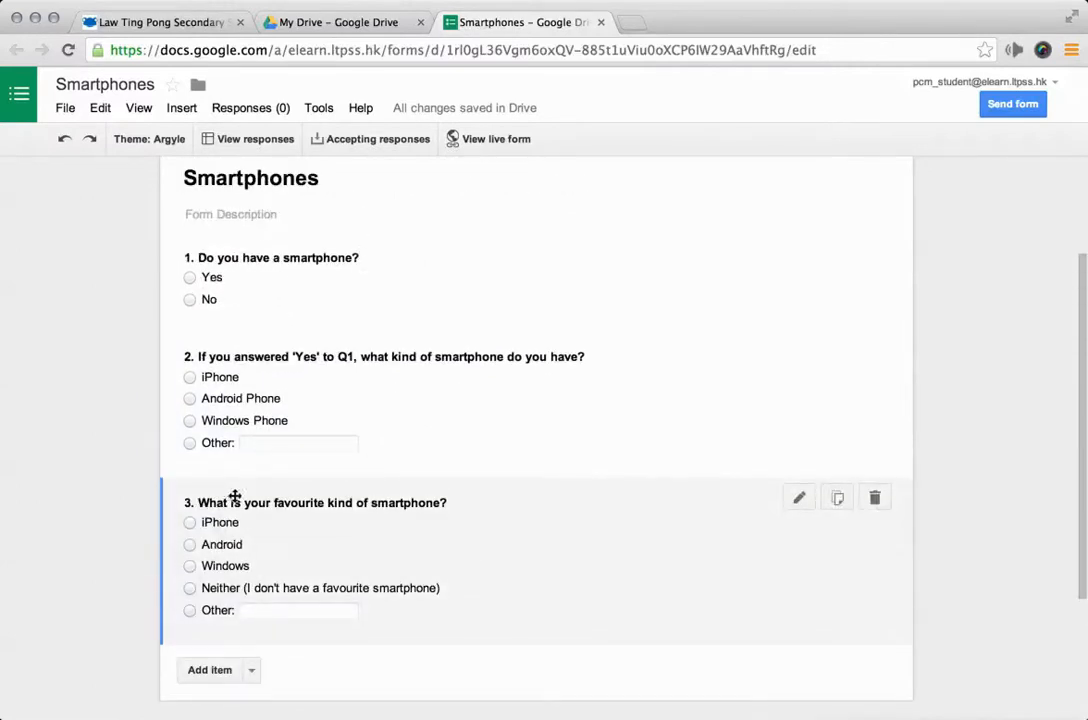
scroll(245, 505, "down", 4)
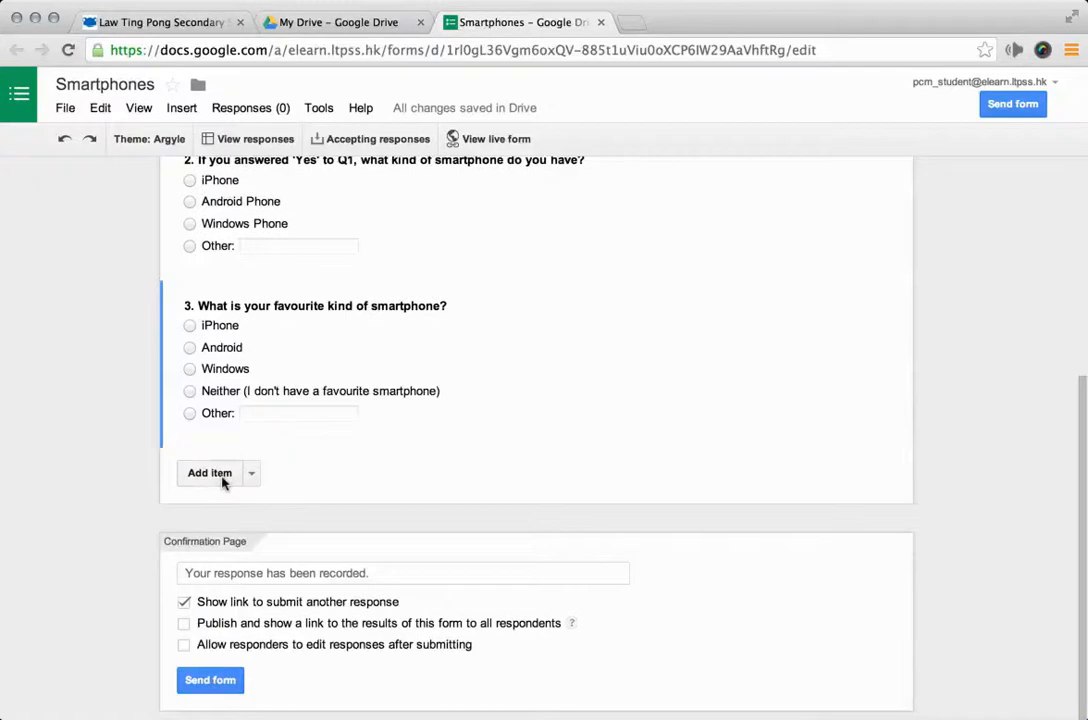
left_click(222, 480)
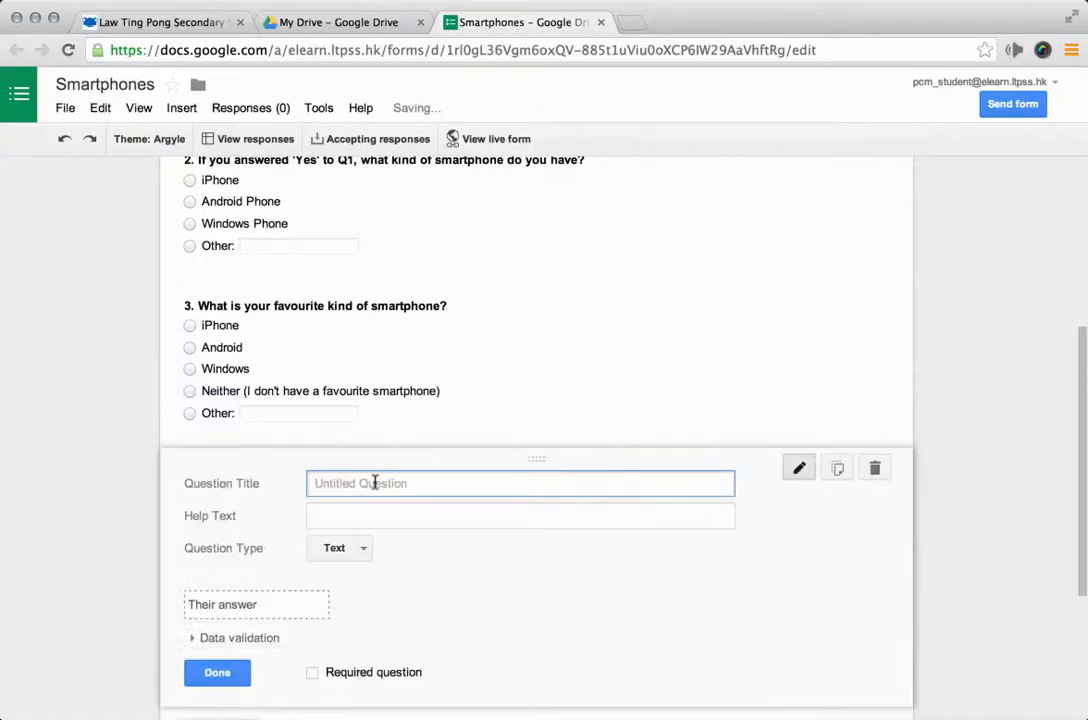
type("4. Any comments?")
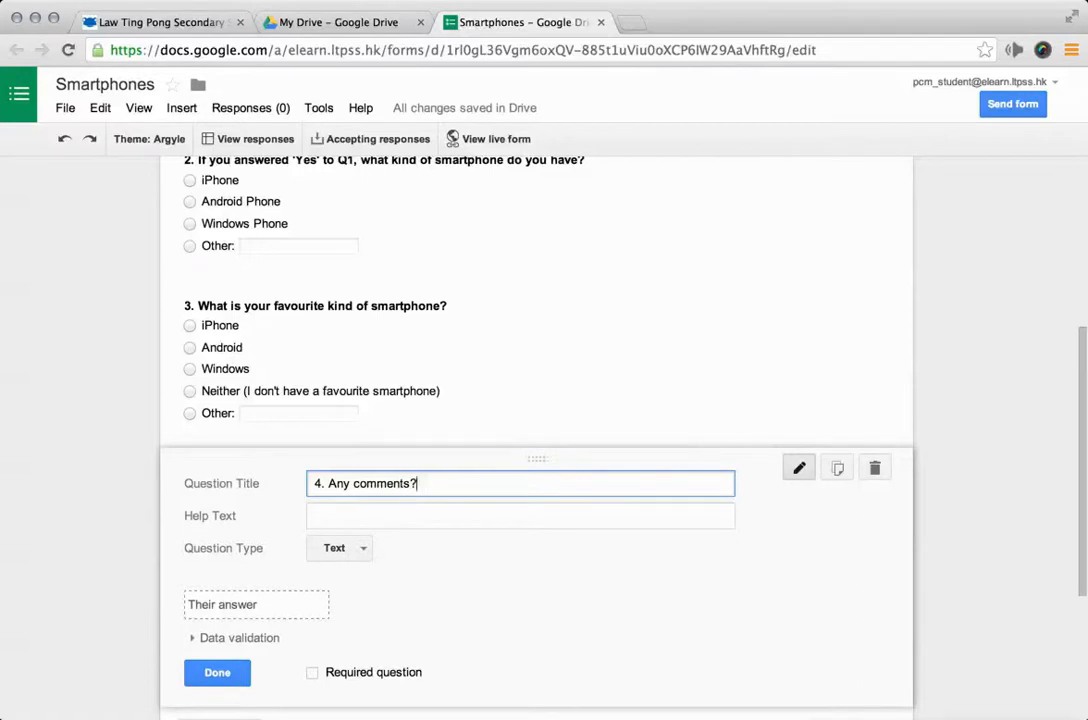
left_click(362, 550)
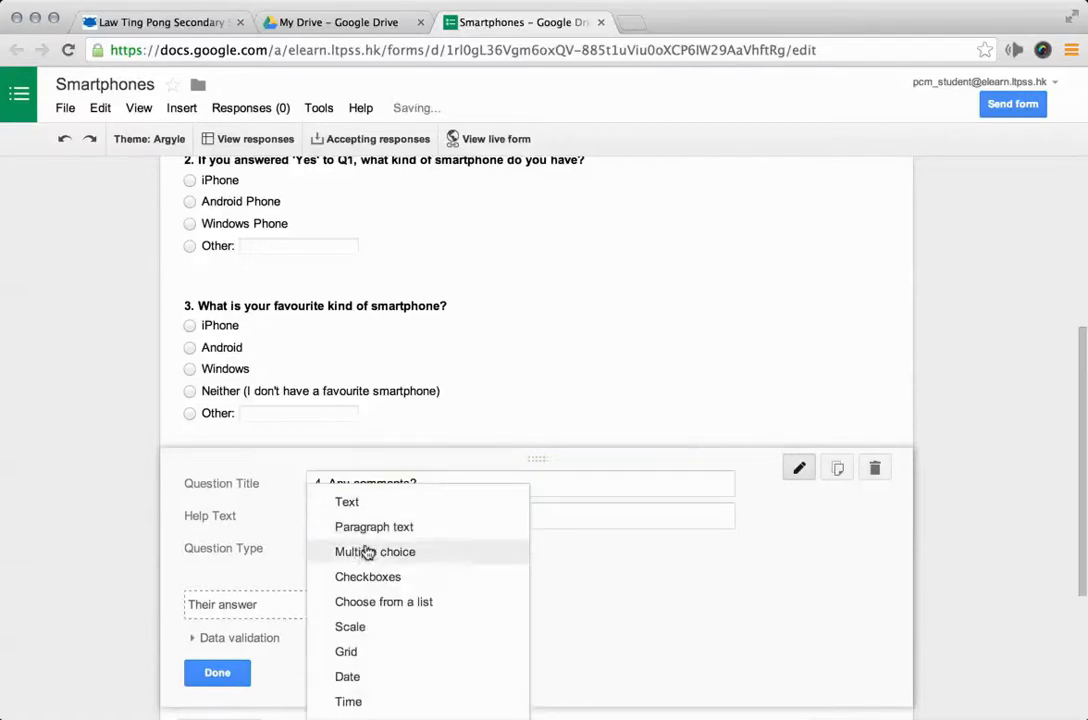
left_click(370, 530)
scroll(209, 553, "down", 2)
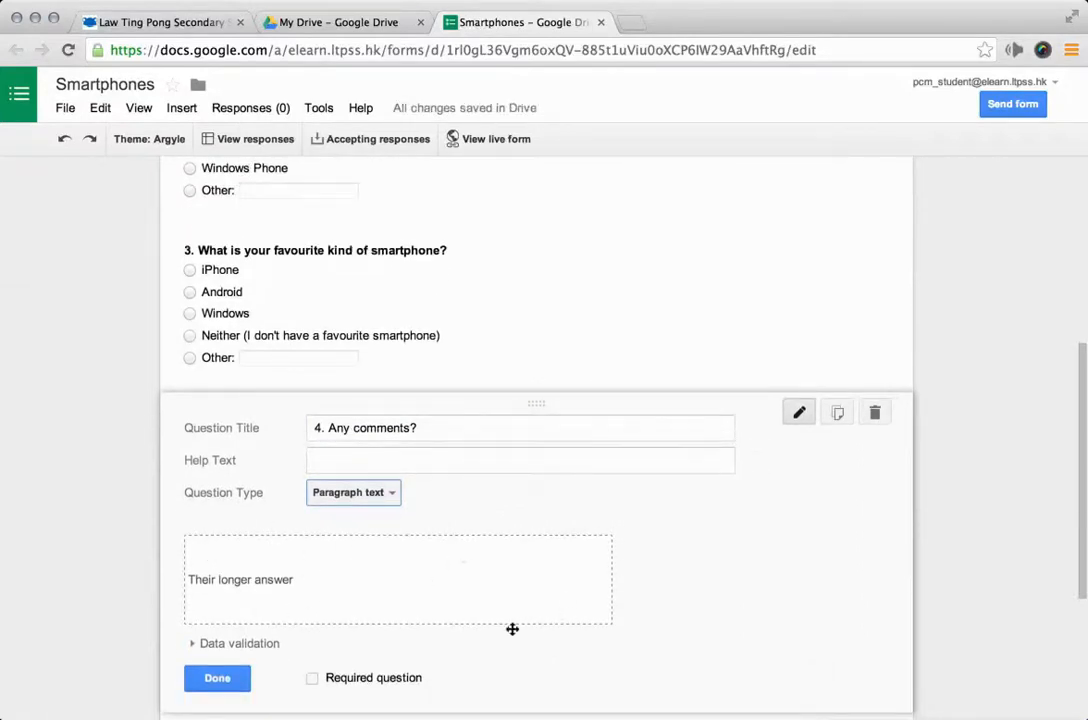
scroll(495, 628, "down", 1)
left_click(206, 647)
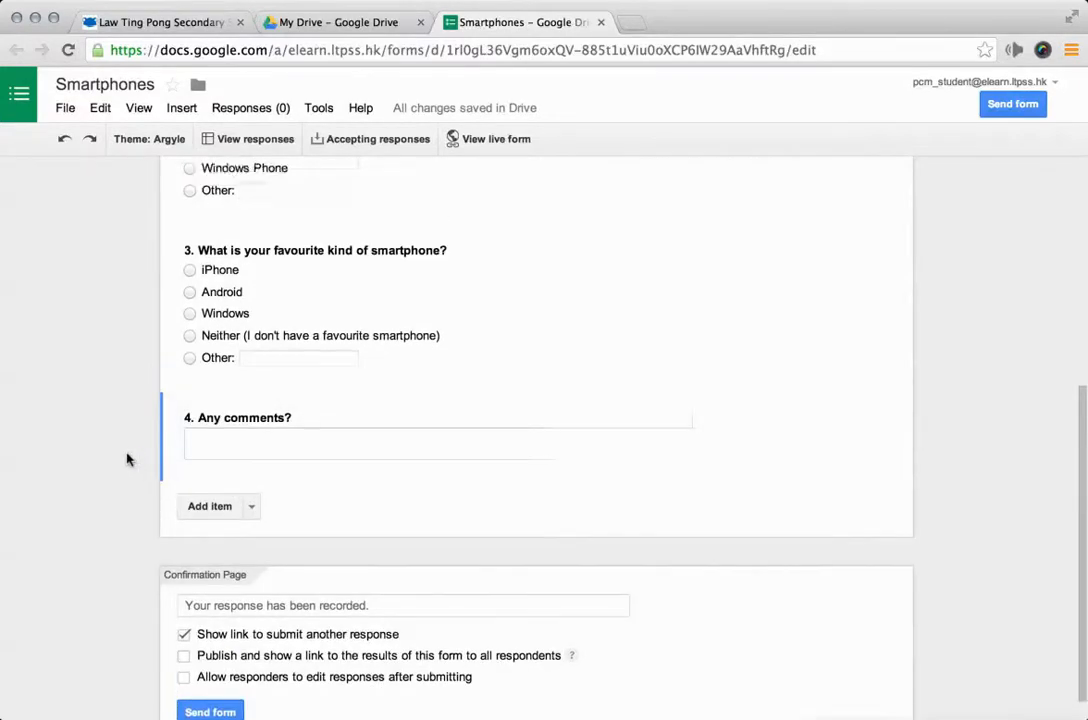
- Change the form's title to "Smartphone Survey by" followed by the teacher's name
scroll(127, 459, "up", 5)
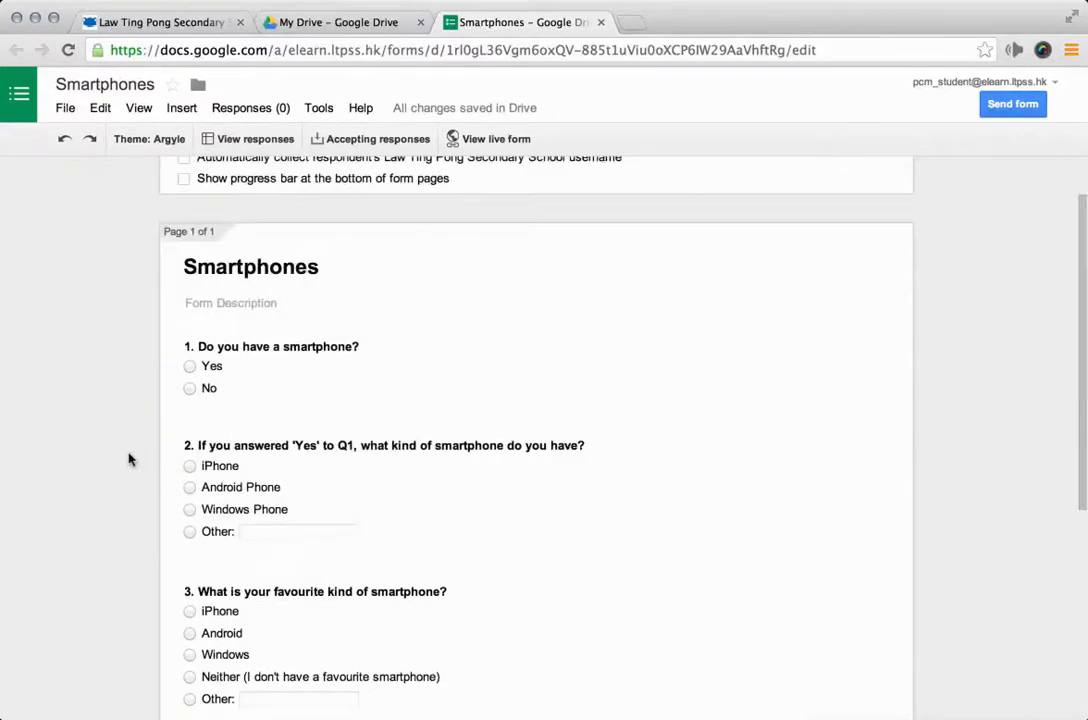
left_click(283, 261)
left_click(325, 262)
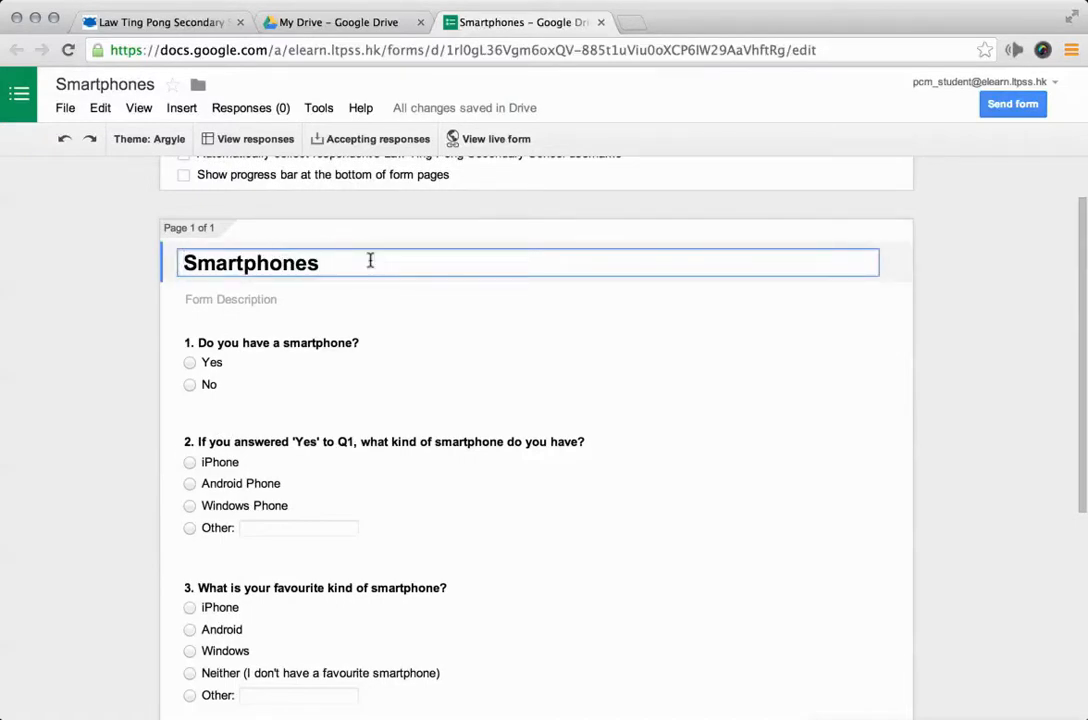
key("BackSpace")
type("Survey by Mr. Marriott")
- Set the form description to "I am using this form to collect information from S1 students about their favourite smartphones."
left_click(330, 291)
type("I am using this ")
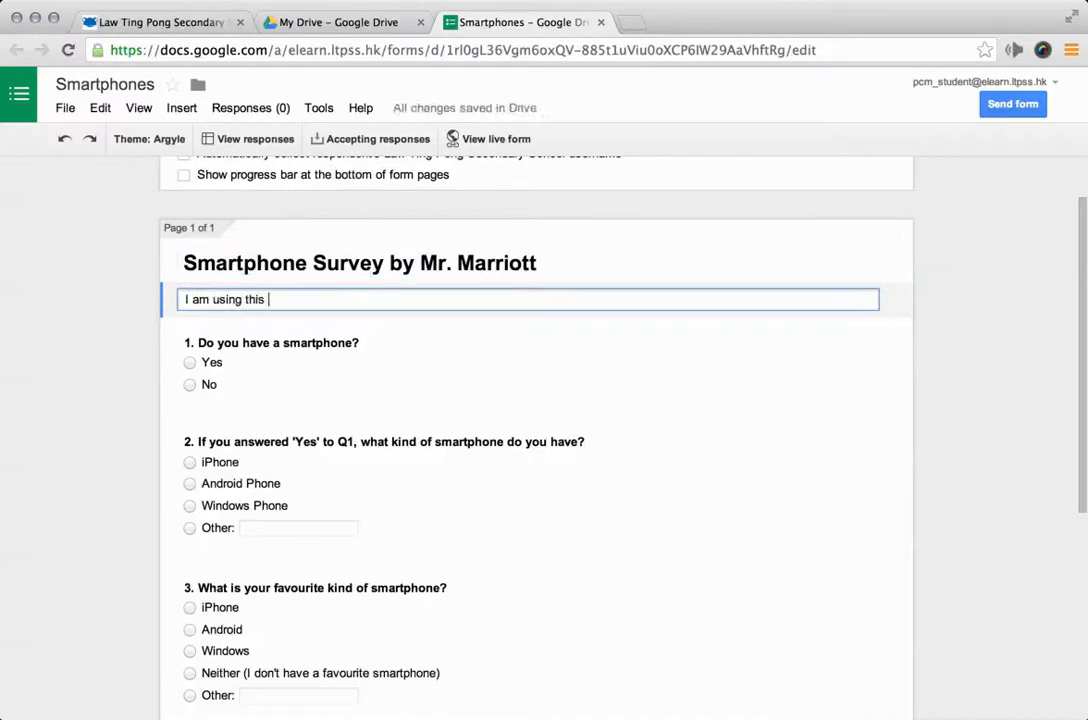
type("form to collect information from S1 students about their favouri")
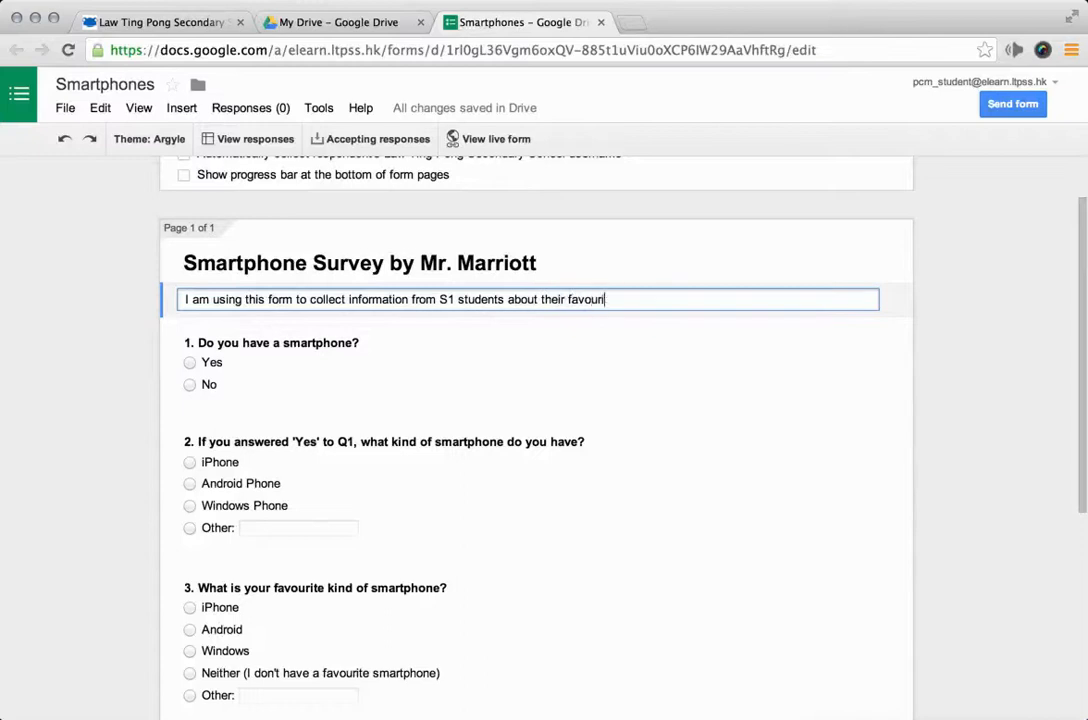
type("smartphones.")
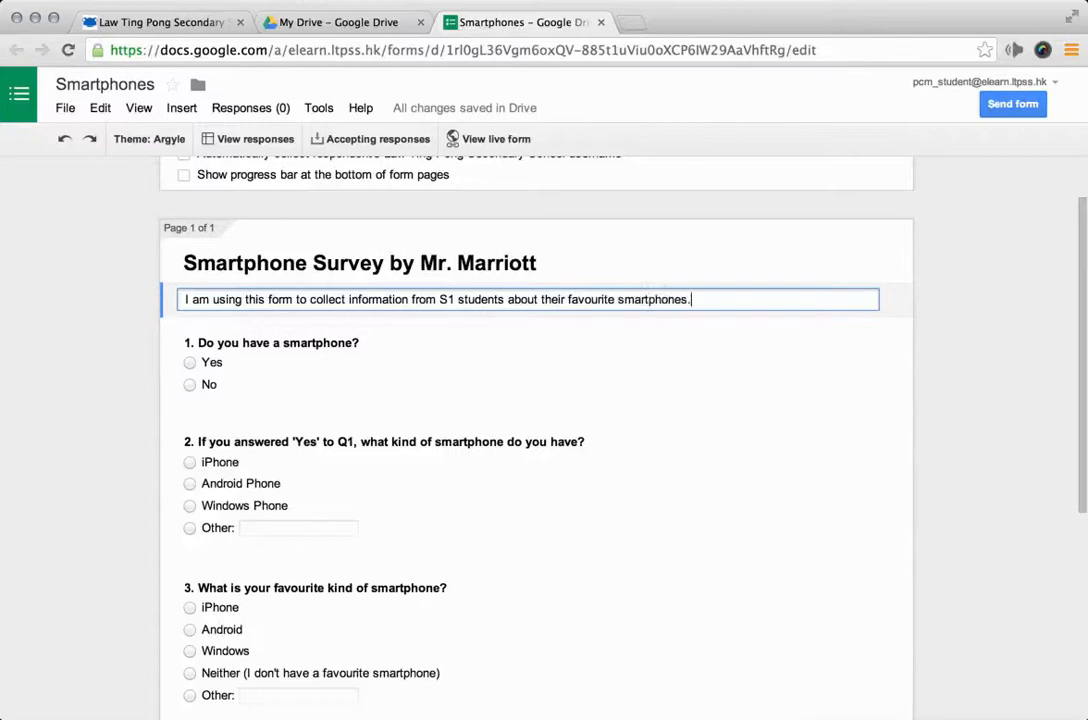
scroll(455, 360, "down", 5)
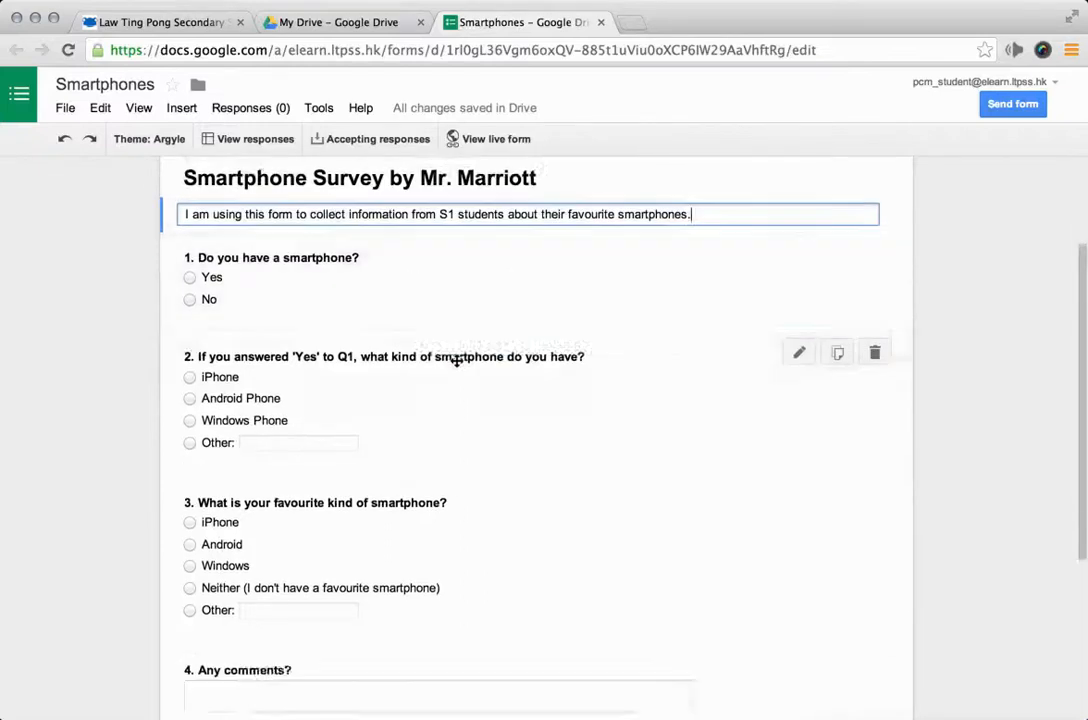
scroll(456, 360, "up", 5)
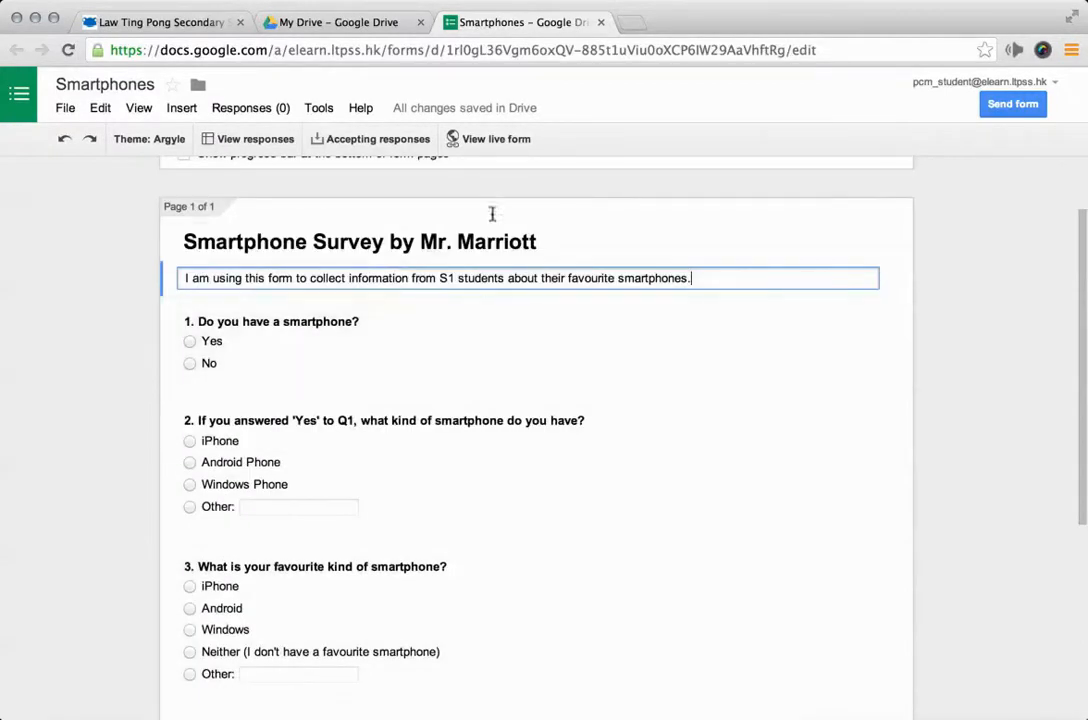
- Open the live form and answer "Yes" to question 1 and "iPhone" to questions 2 and 3
left_click(497, 147)
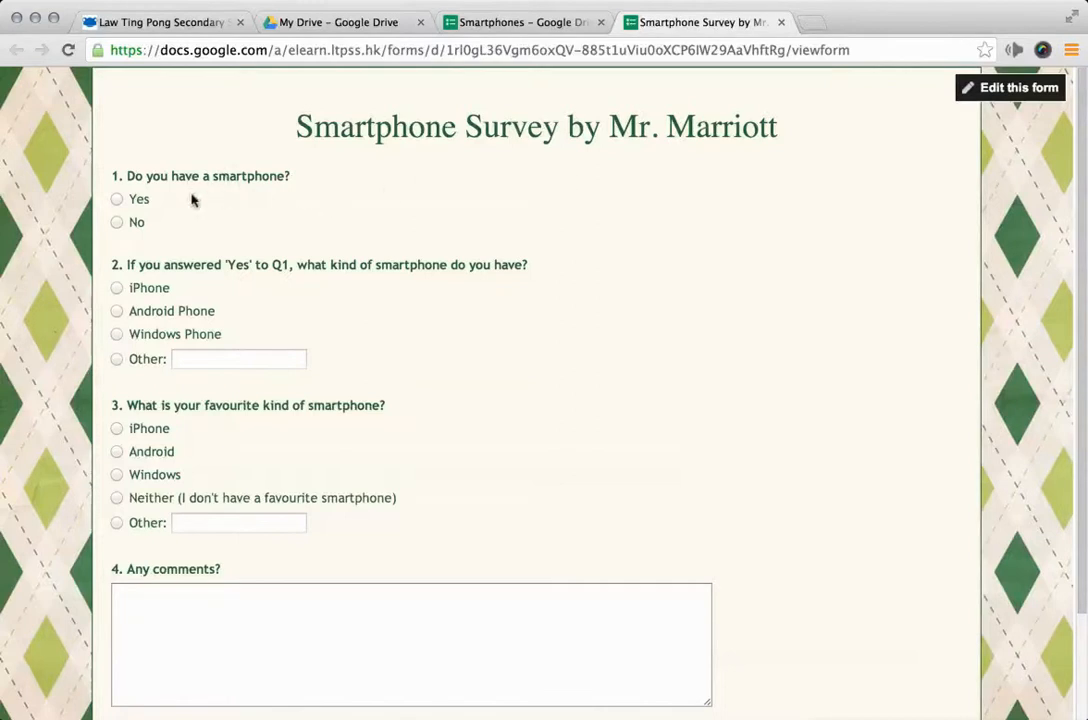
left_click(119, 200)
left_click(116, 287)
left_click(117, 428)
- Enter "This is a good survey! Well done." as the answer to question 4 and submit the response
left_click(264, 611)
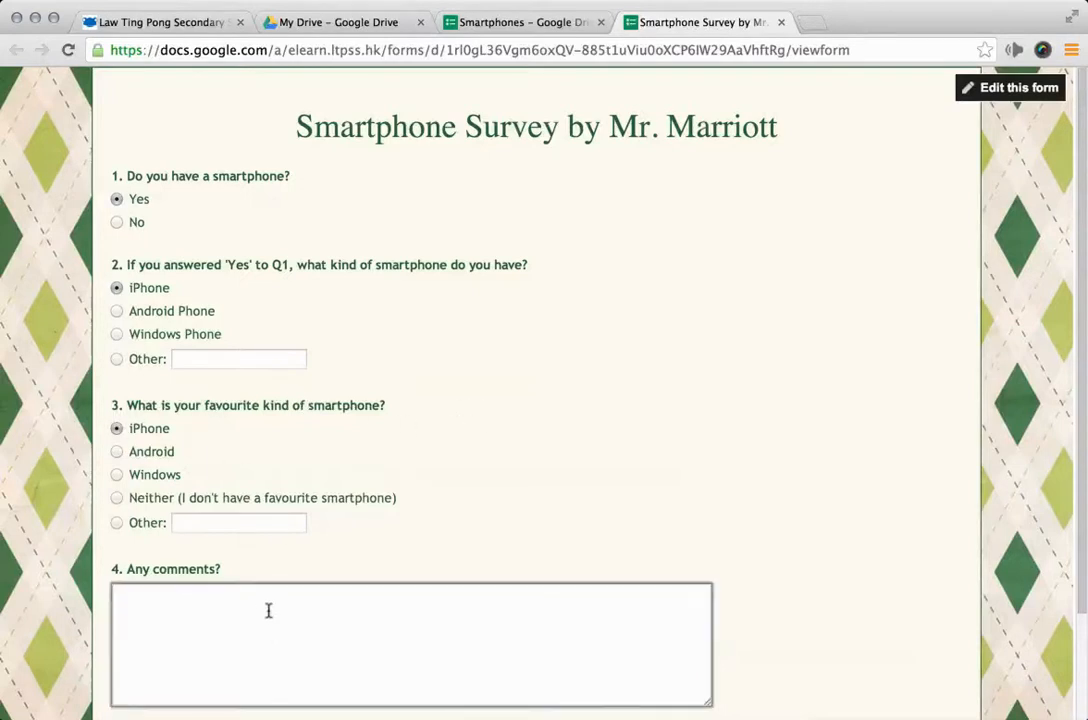
type("This is a good")
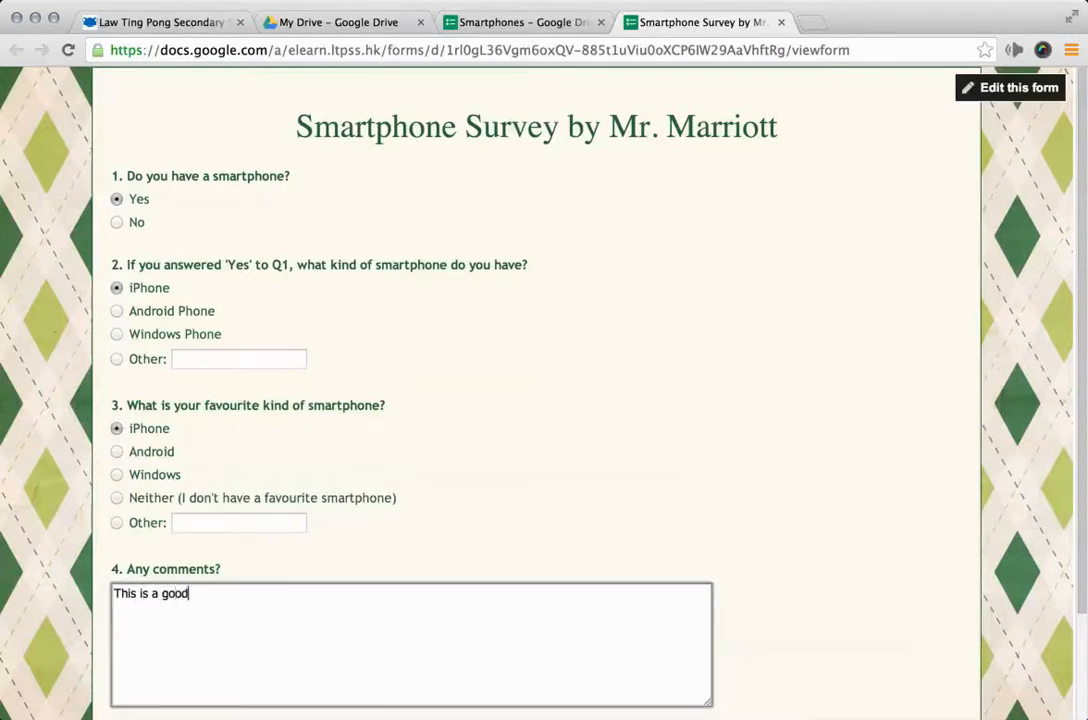
type(" survey! Well done.")
scroll(556, 469, "down", 3)
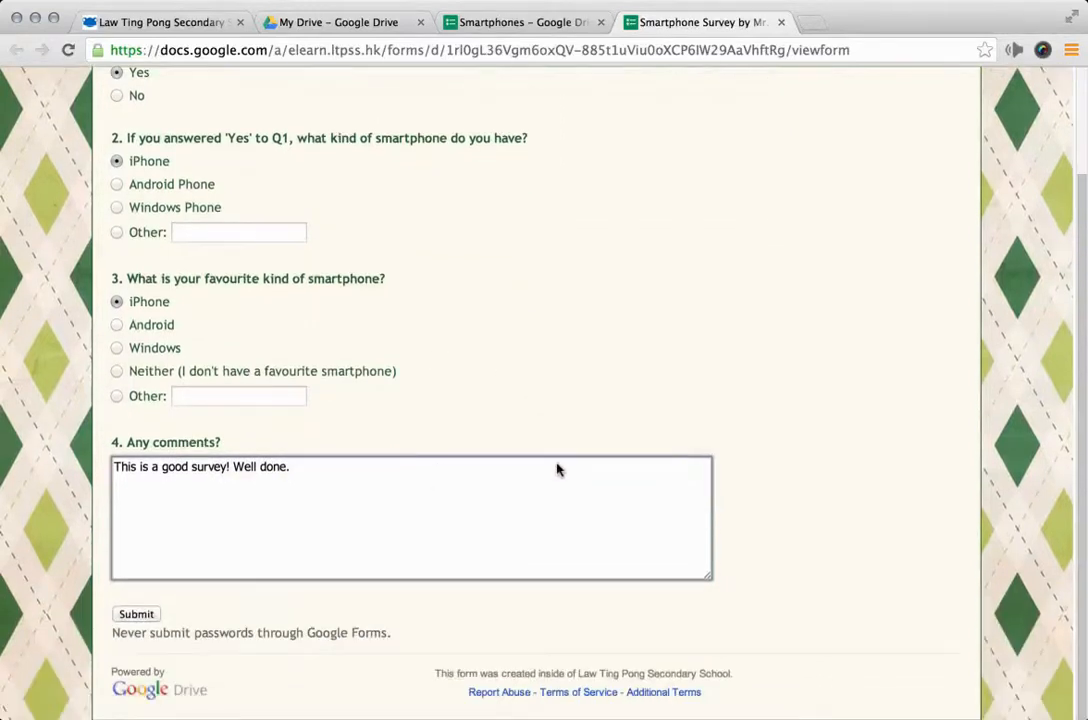
left_click(147, 617)
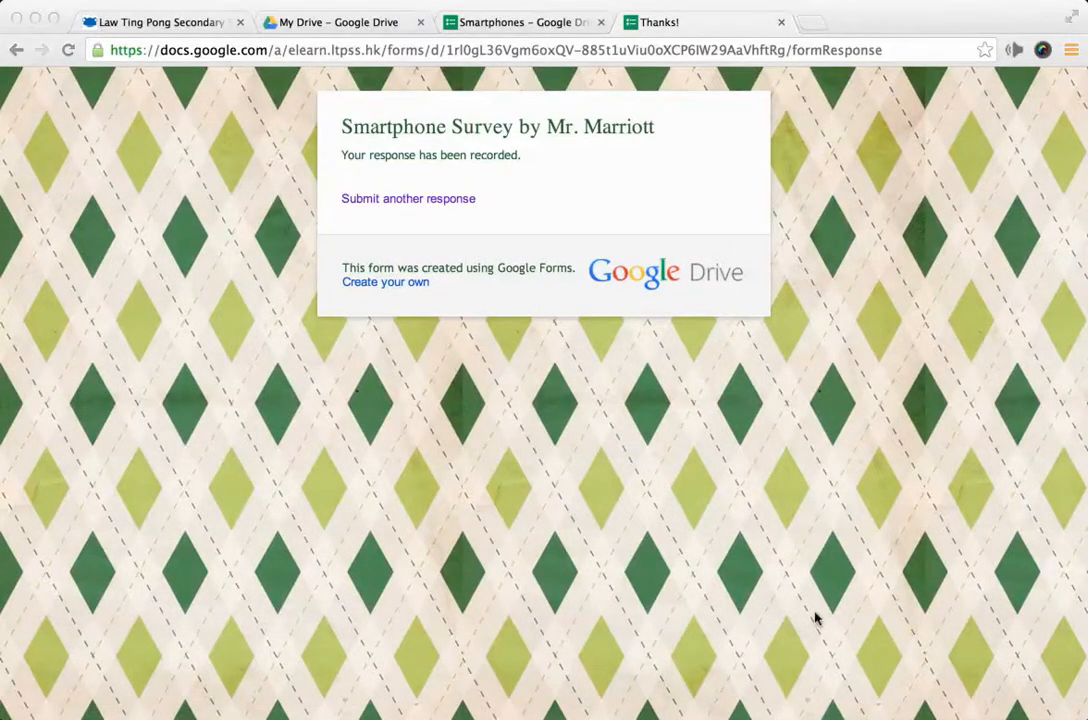
- Return to the form editor and address the form's email invitation to the group "1A Students (2013-14)"
left_click(528, 20)
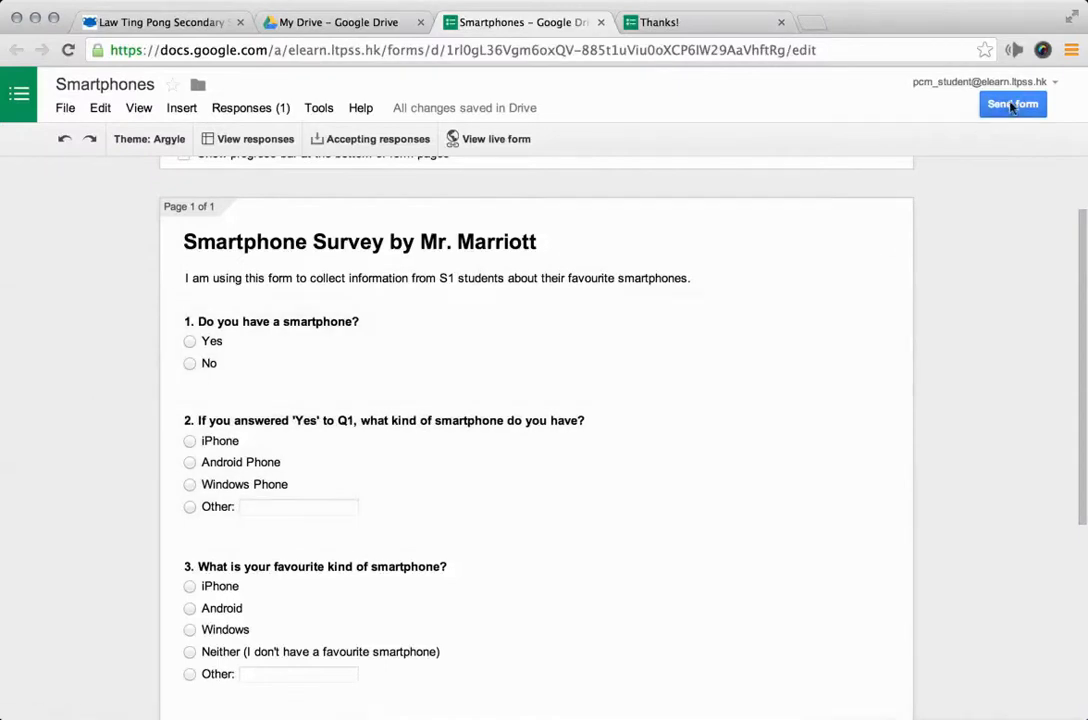
left_click(1014, 105)
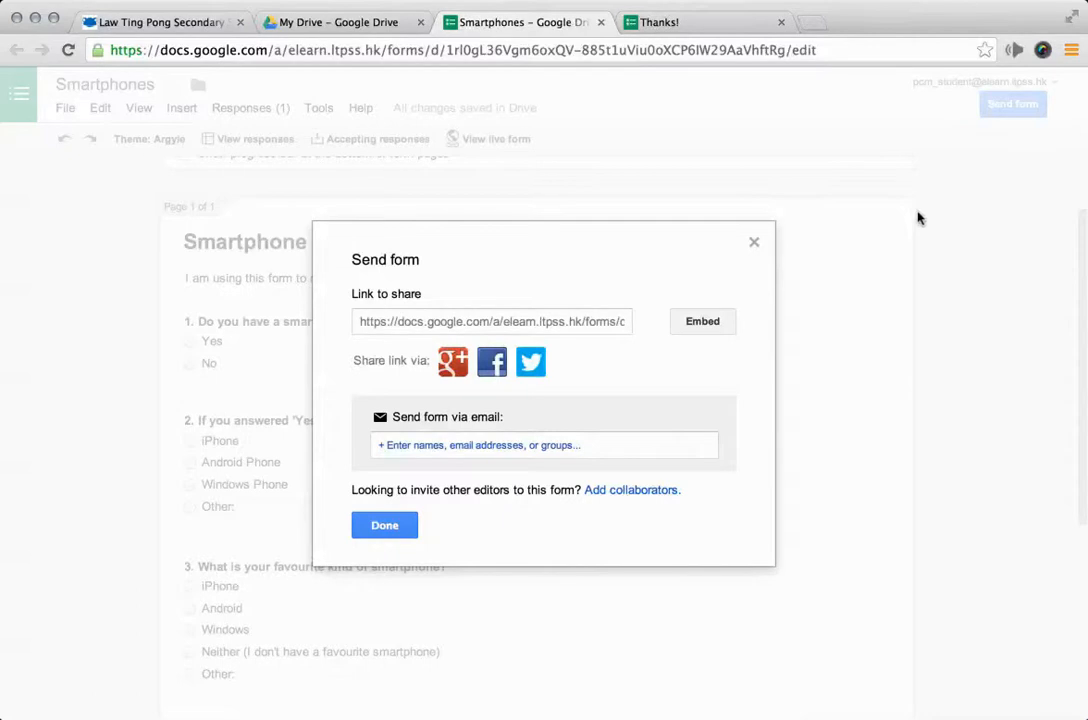
left_click(436, 445)
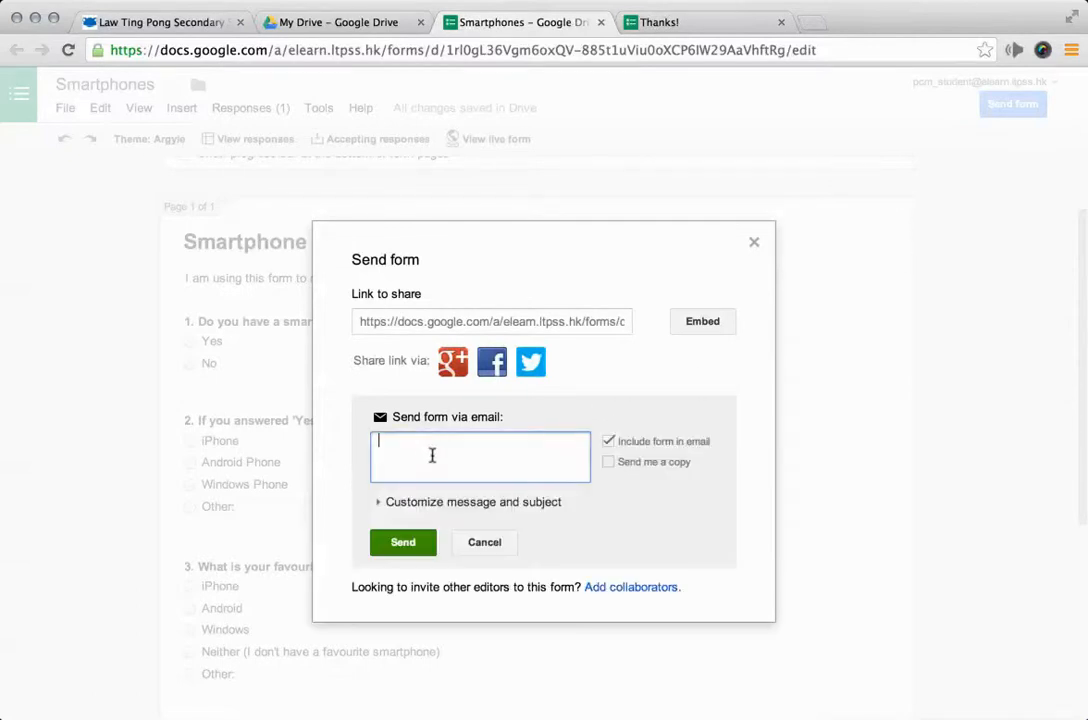
type("1a")
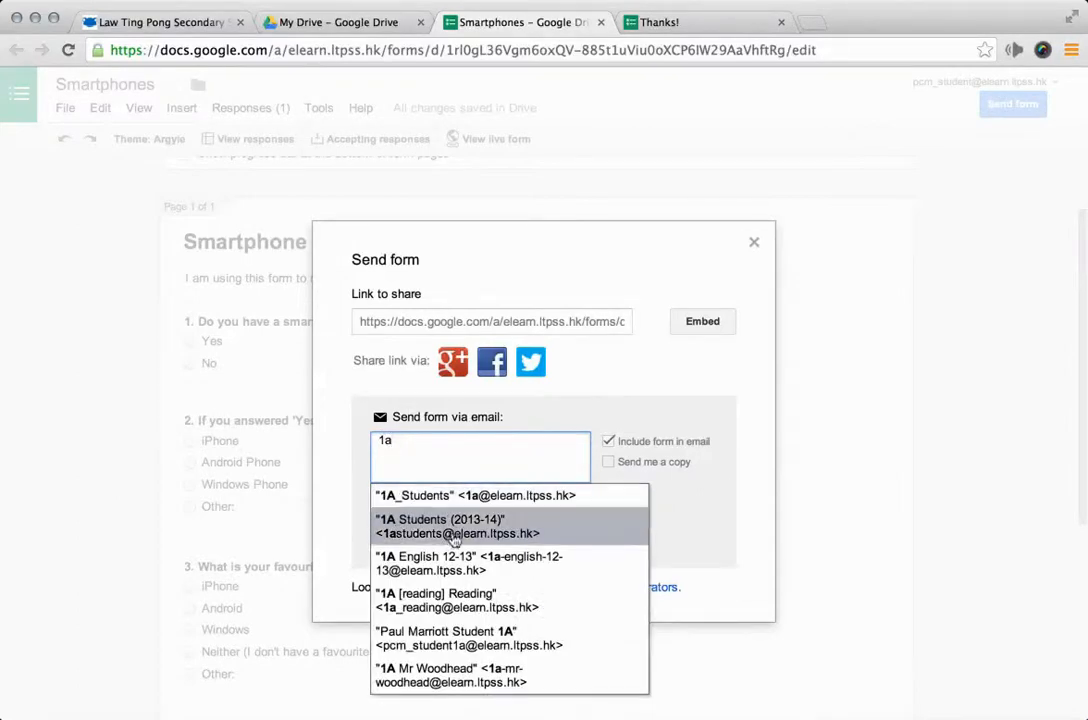
left_click(490, 530)
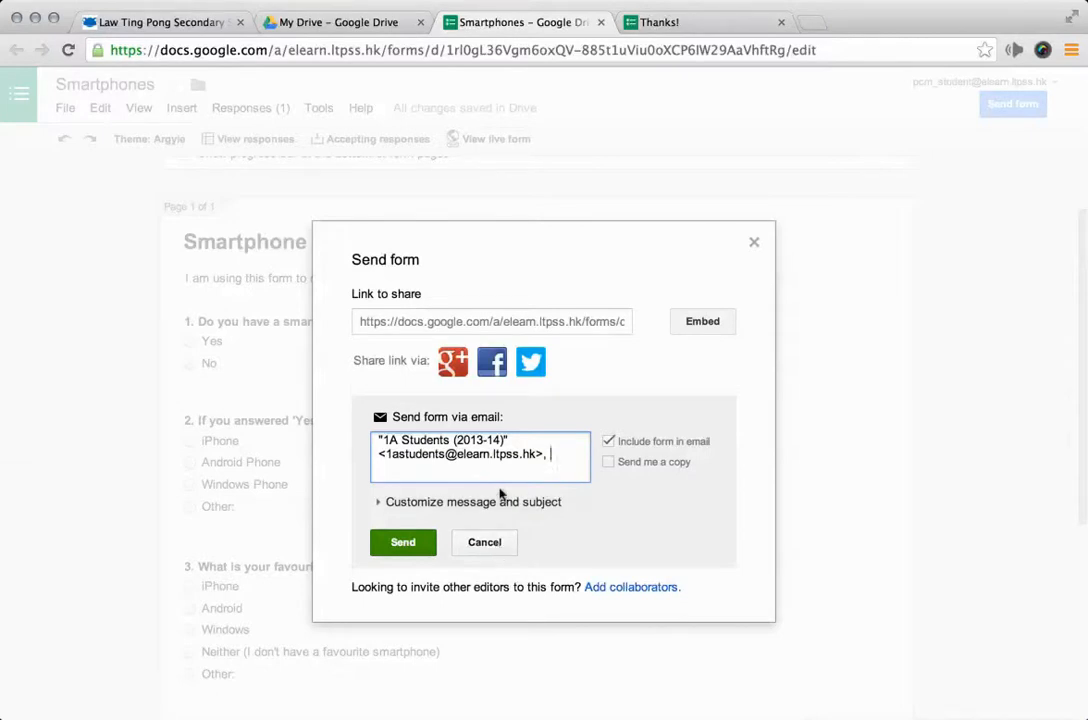
- Remove the 1A recipient, look up groups for 1s, 1t, 1m and 1r, and leave the recipients empty
left_click_drag(551, 461, 338, 444)
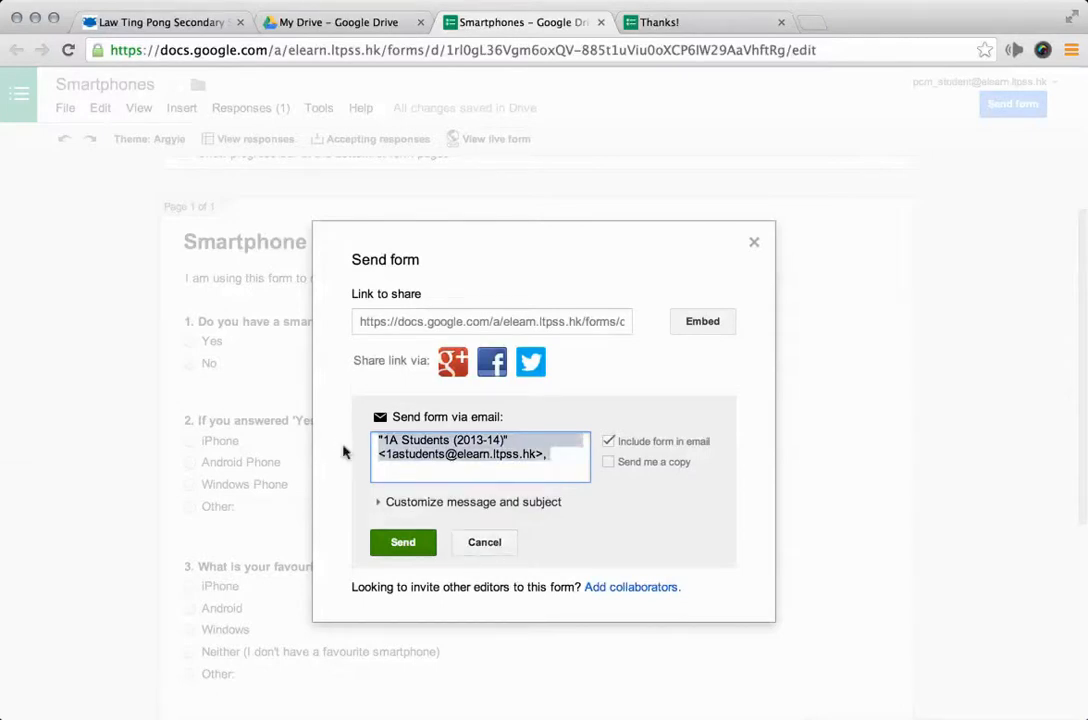
type("1s")
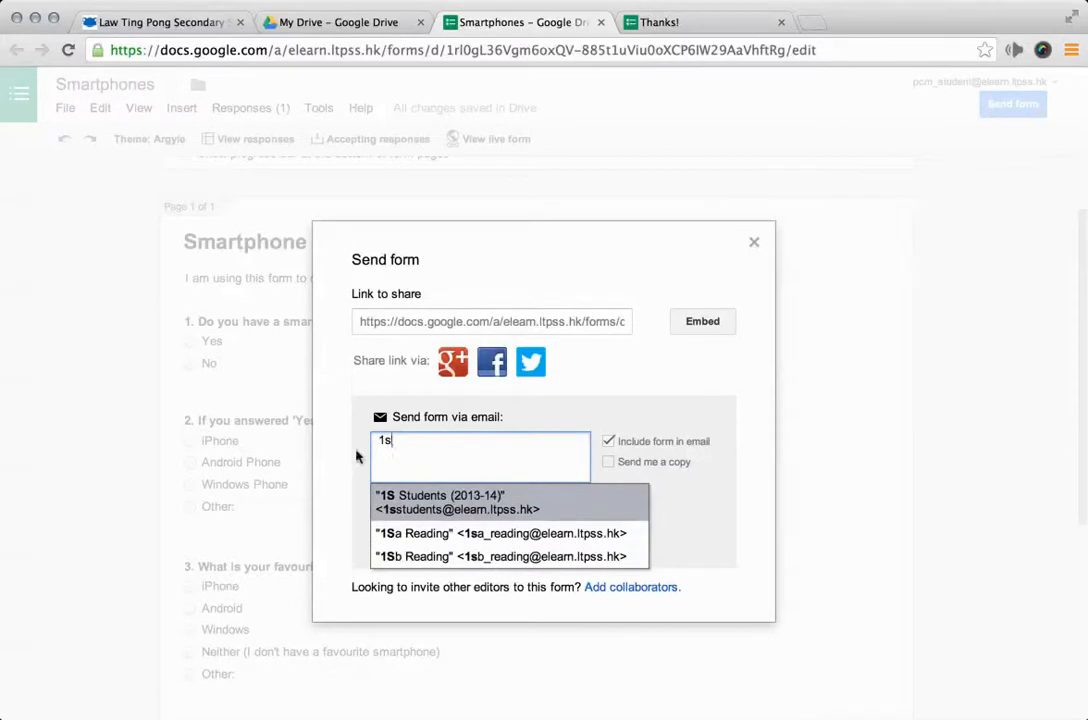
key("BackSpace")
type("t")
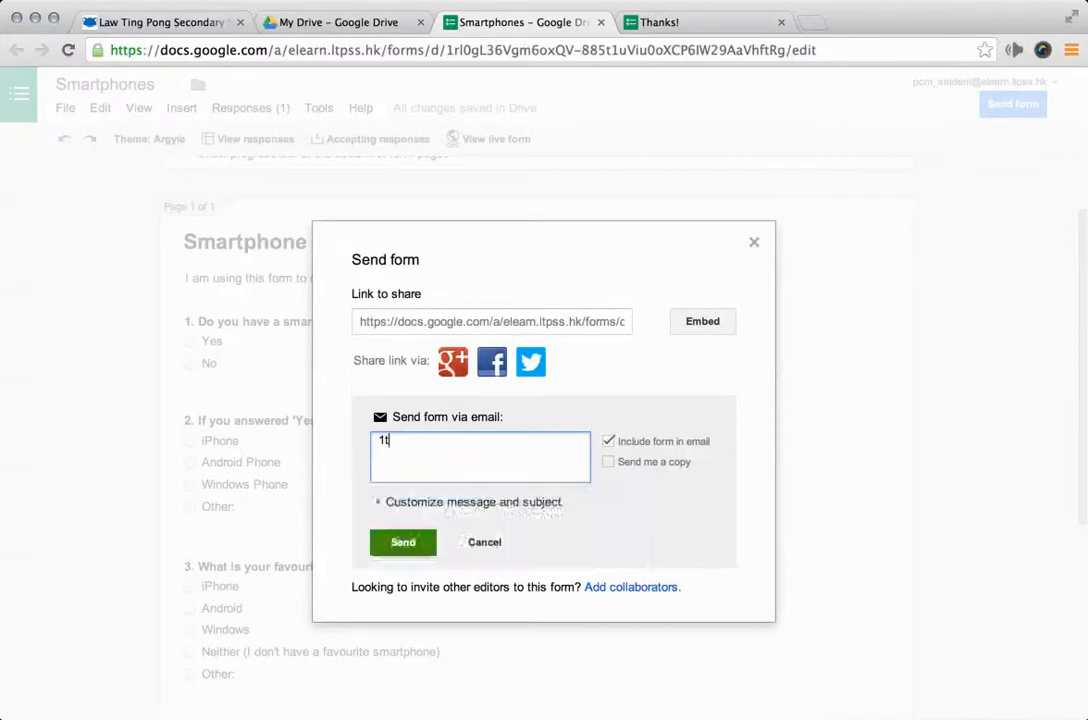
key("BackSpace")
type("m")
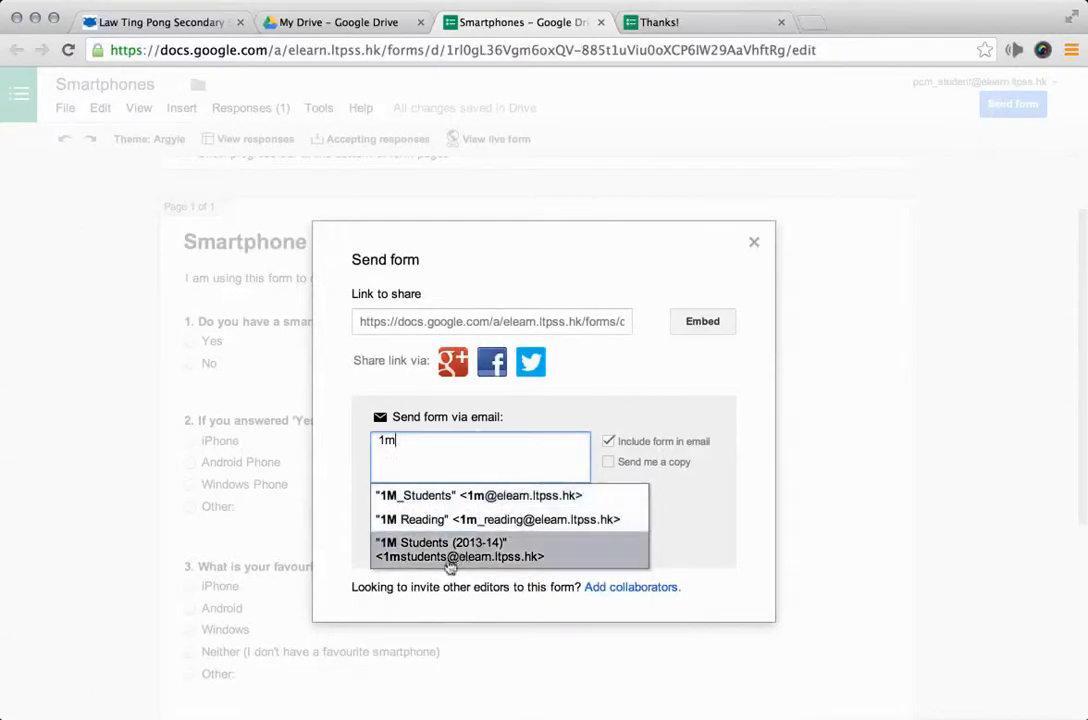
key("BackSpace")
type("r")
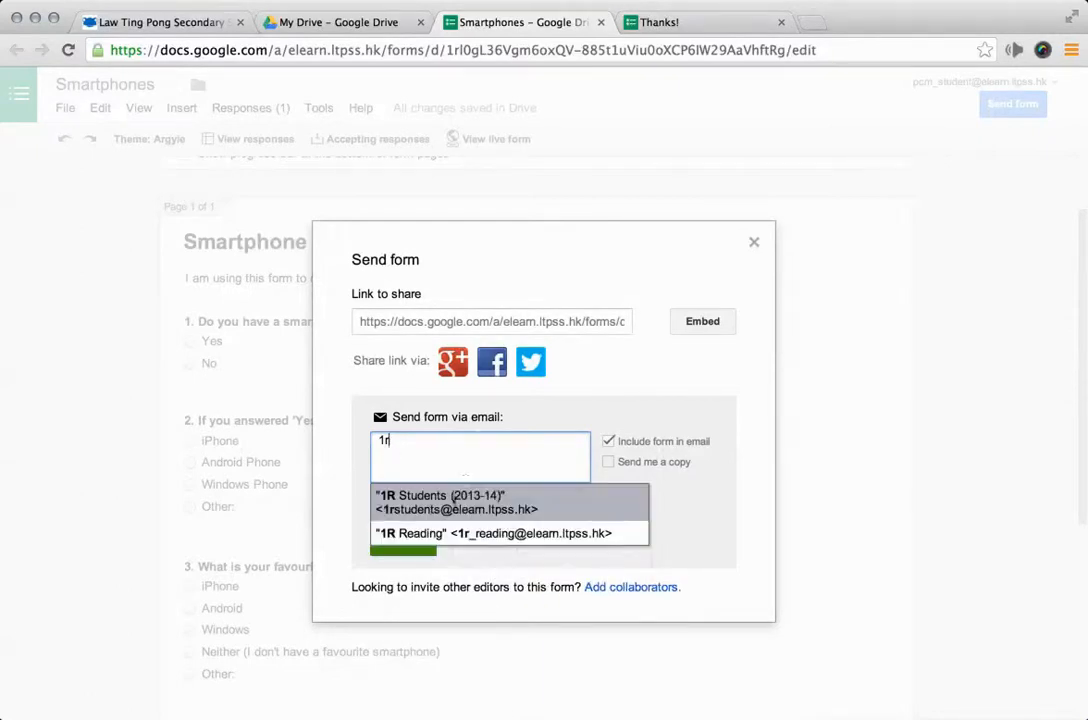
key("BackSpace")
key("BackSpace")
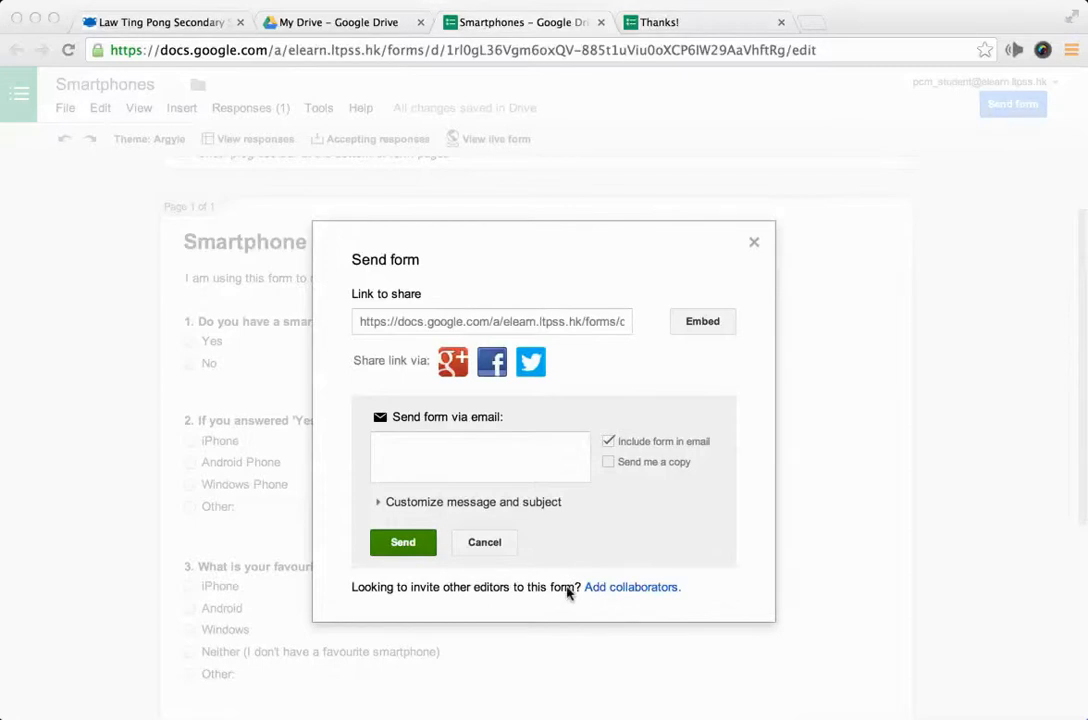
- Cancel the email invitation and close the Send form dialog
left_click(550, 449)
left_click(484, 542)
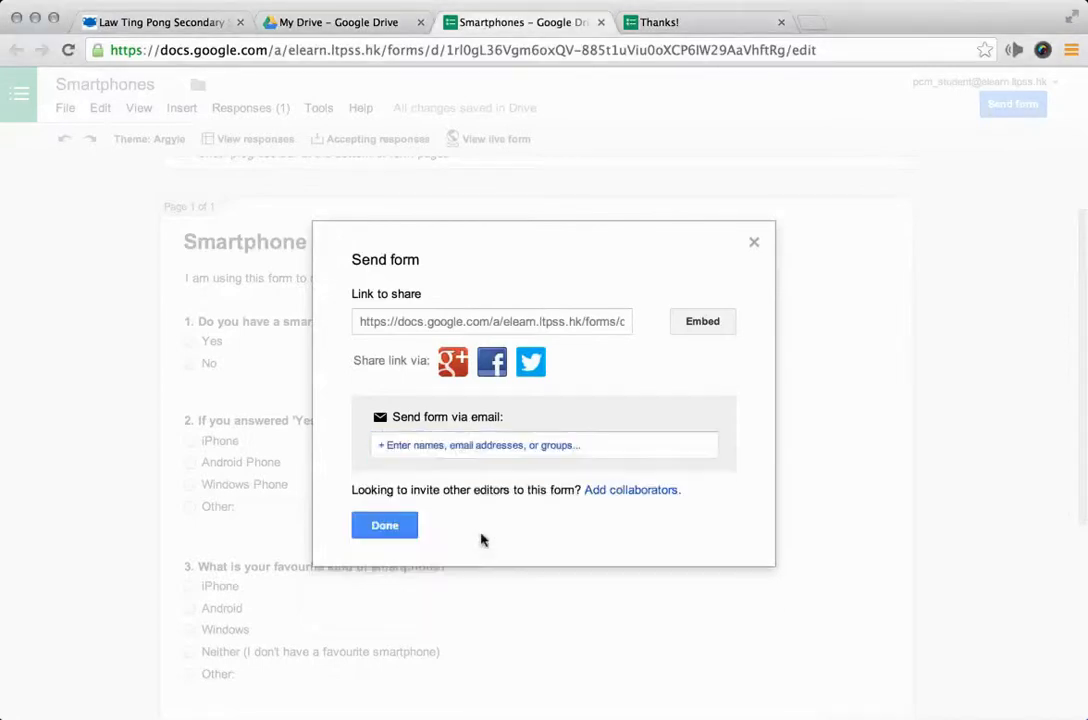
left_click(366, 525)
- Open the live form again to check the title and description, and close it to return to the editor
left_click(640, 24)
left_click(567, 25)
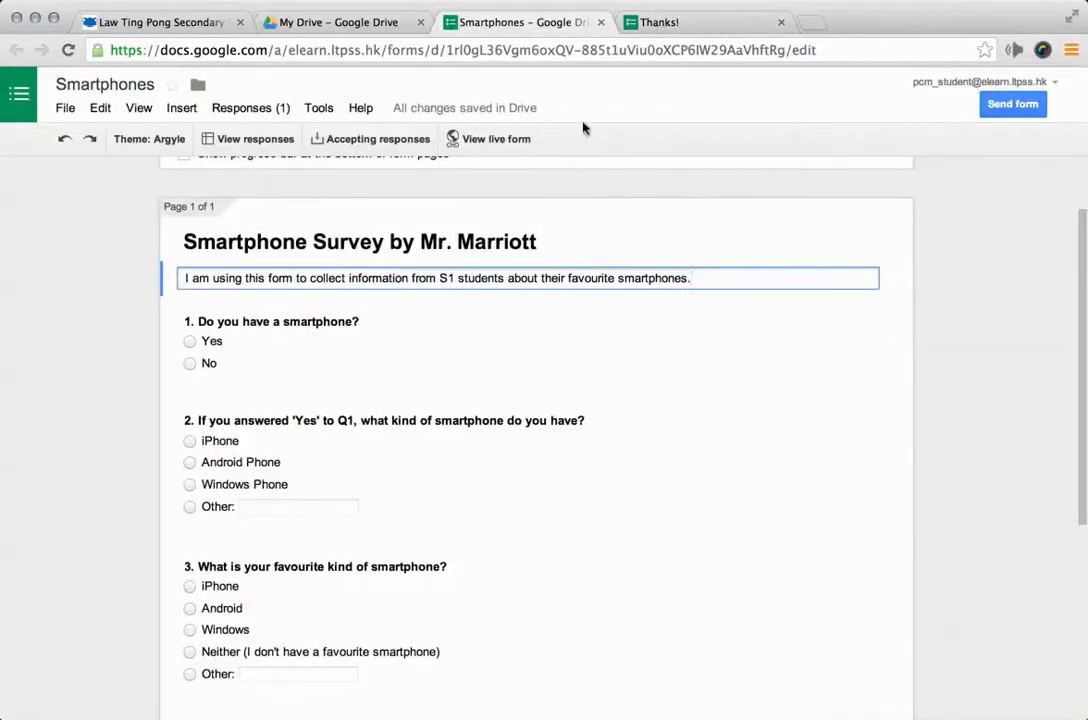
left_click(497, 139)
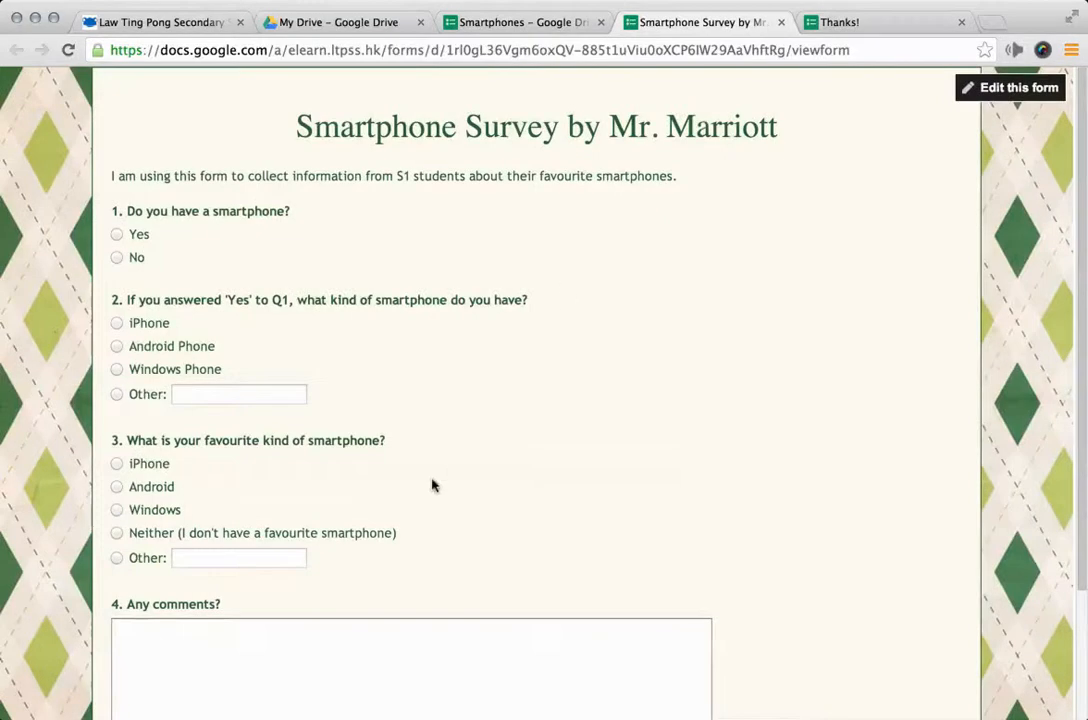
left_click(781, 22)
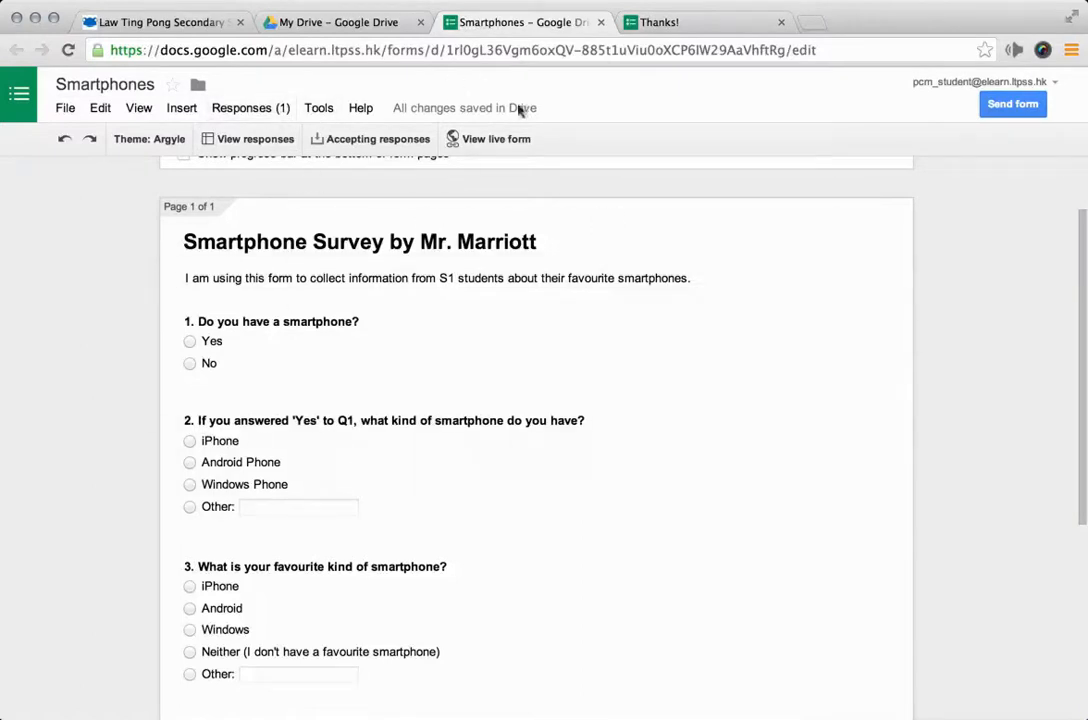
- Open the summary of responses and examine the charts for each question, the comments and the daily responses
left_click(248, 110)
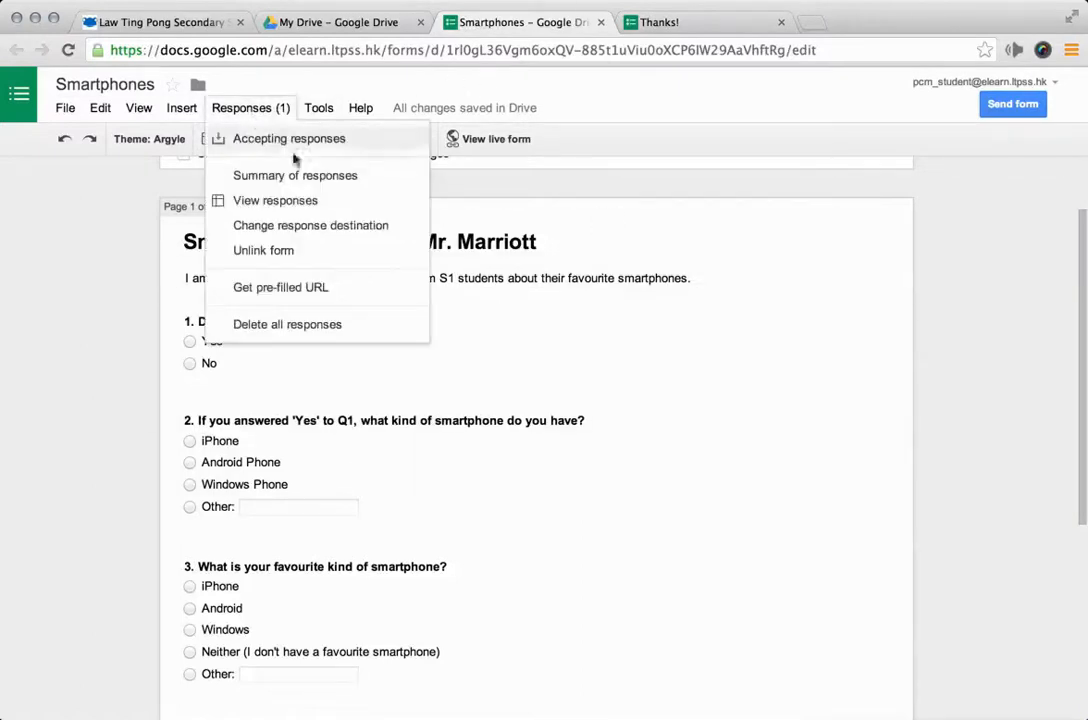
left_click(305, 177)
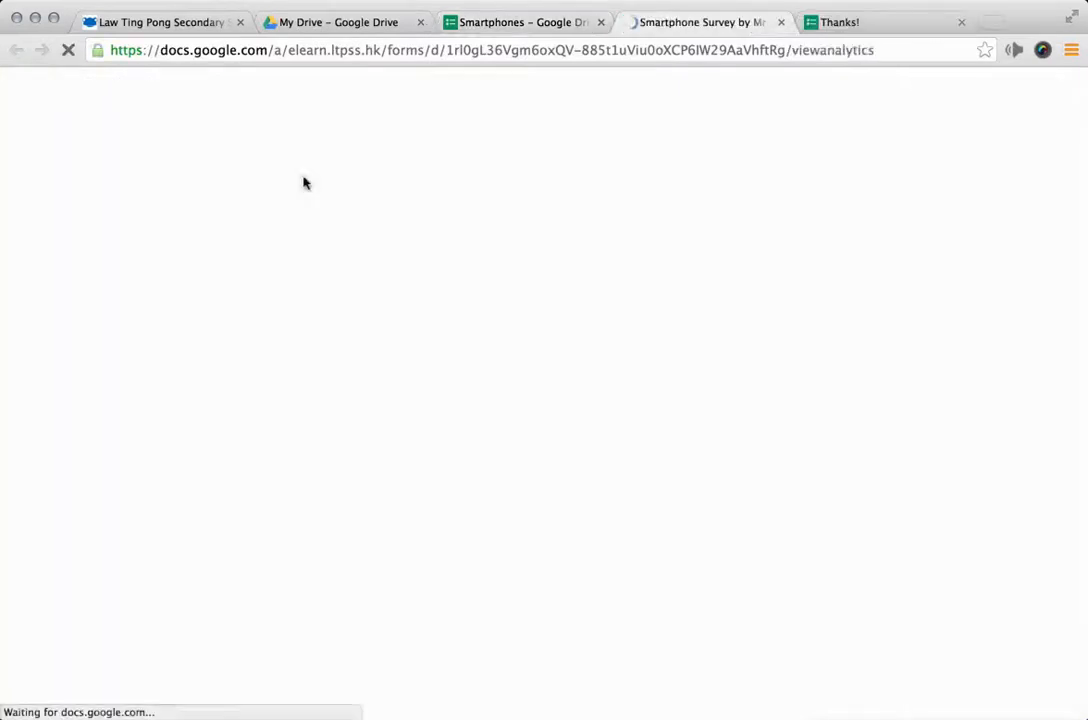
scroll(515, 280, "down", 2)
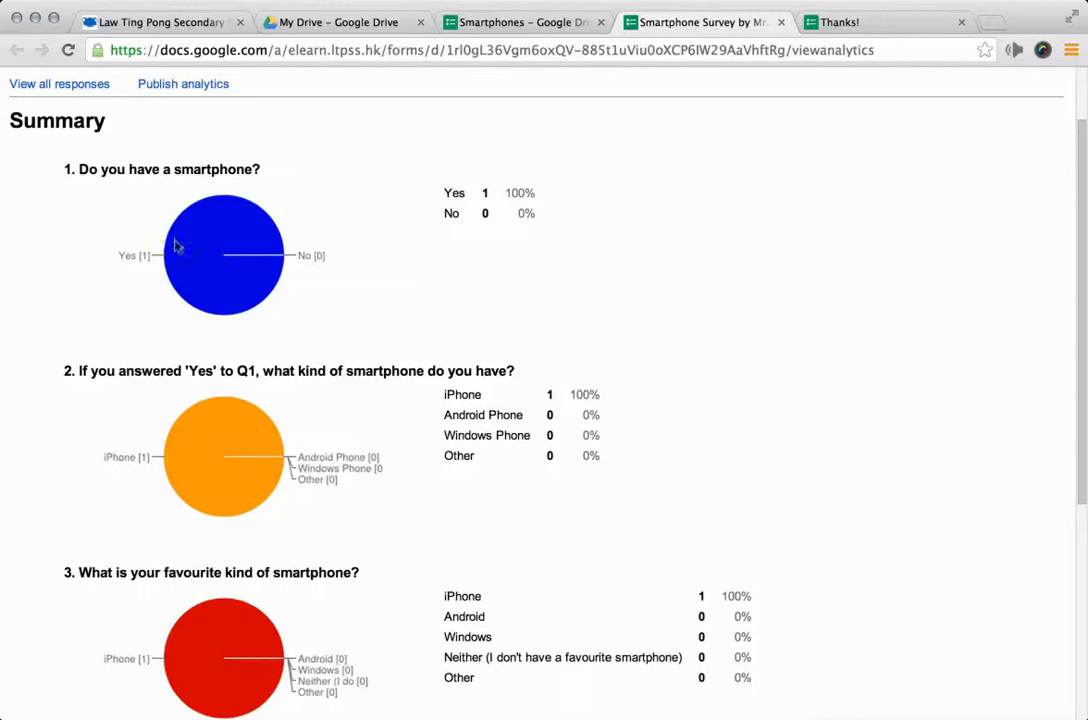
scroll(215, 315, "down", 4)
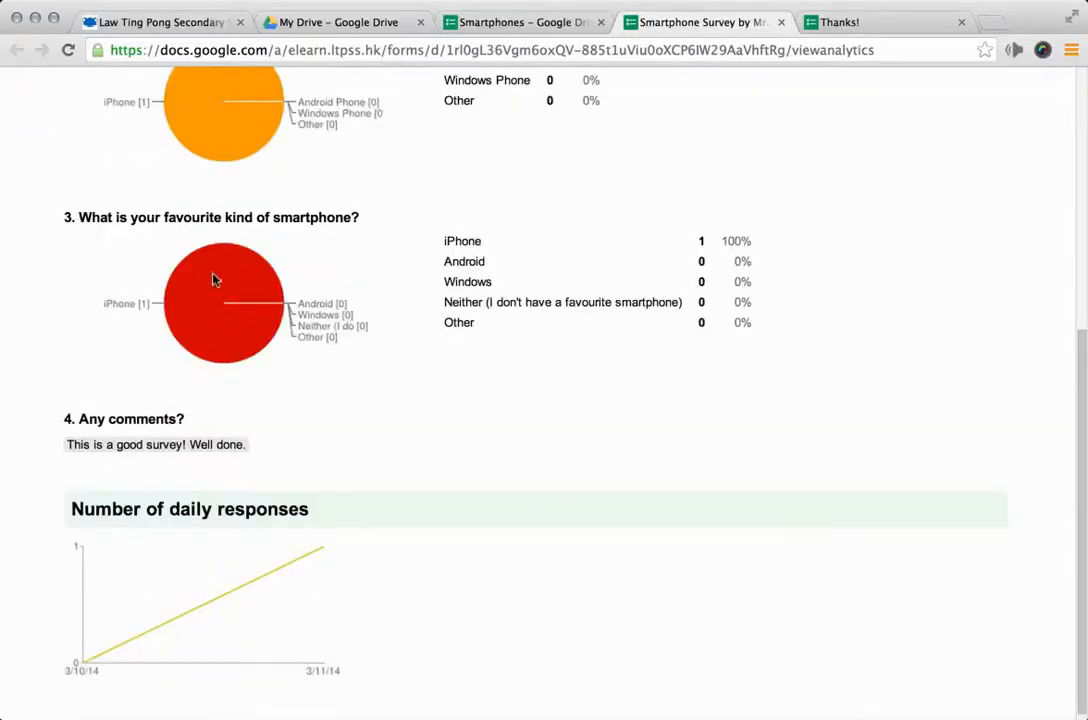
scroll(218, 302, "down", 1)
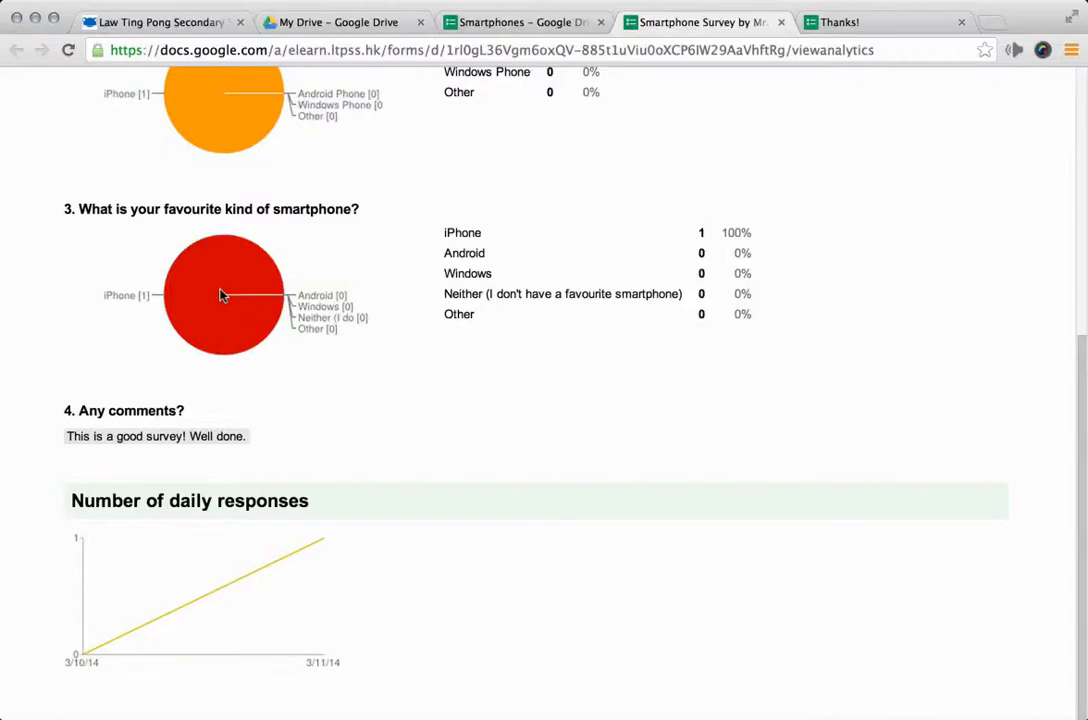
scroll(228, 296, "up", 5)
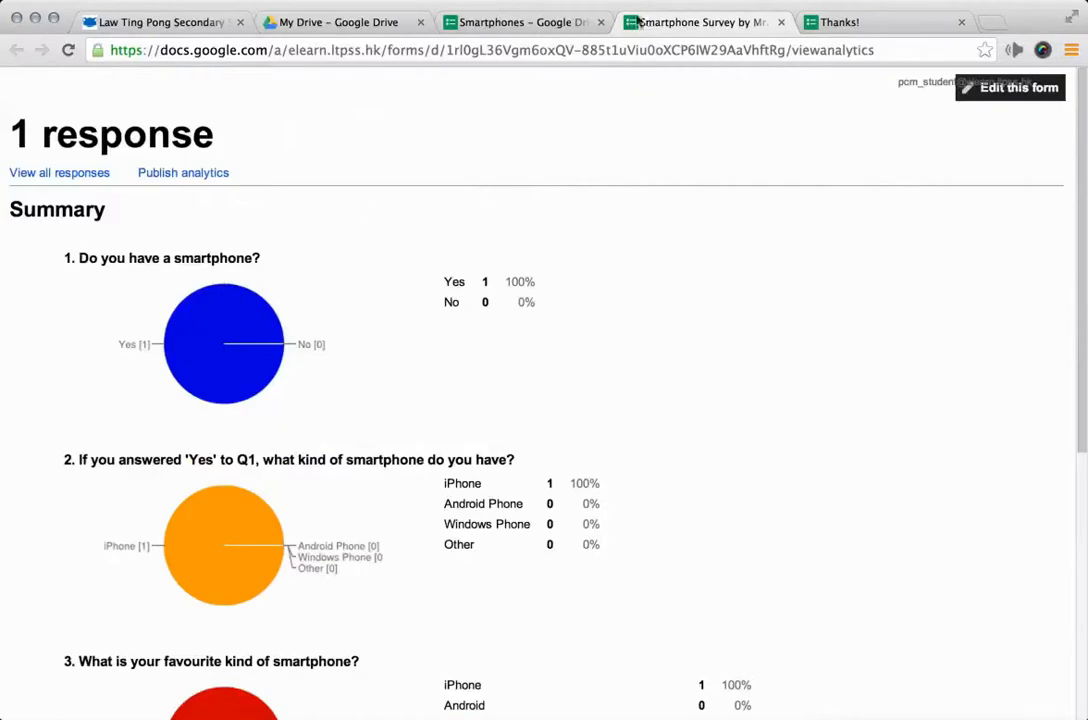
left_click(835, 22)
left_click(698, 24)
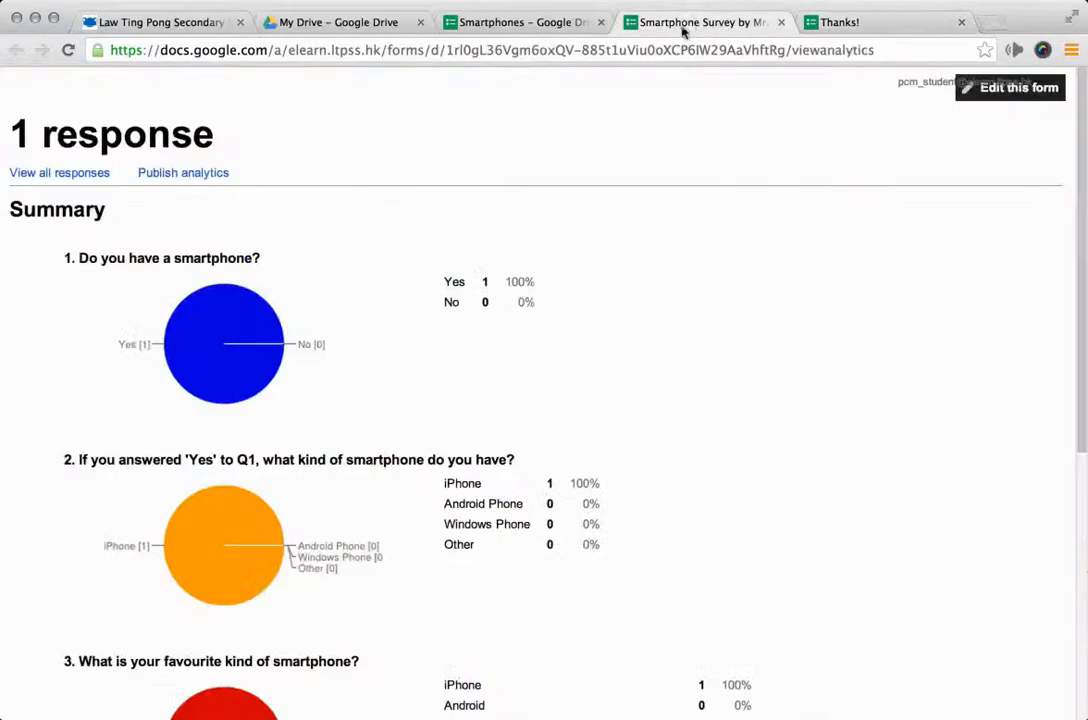